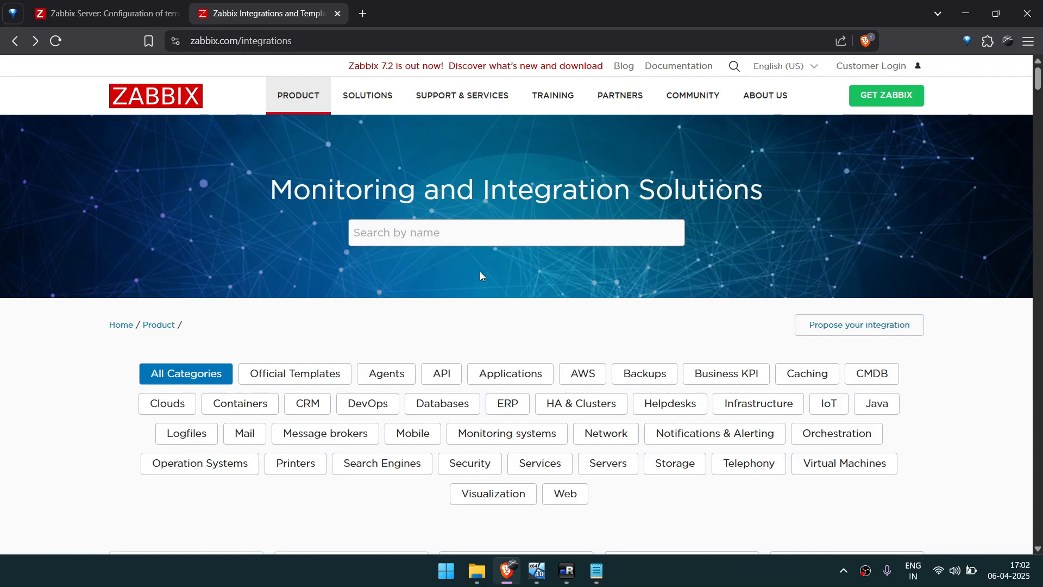
Search the Zabbix integrations catalogue for pfsense and look through the official and community solutions.
click(411, 234)
text(pfsense)
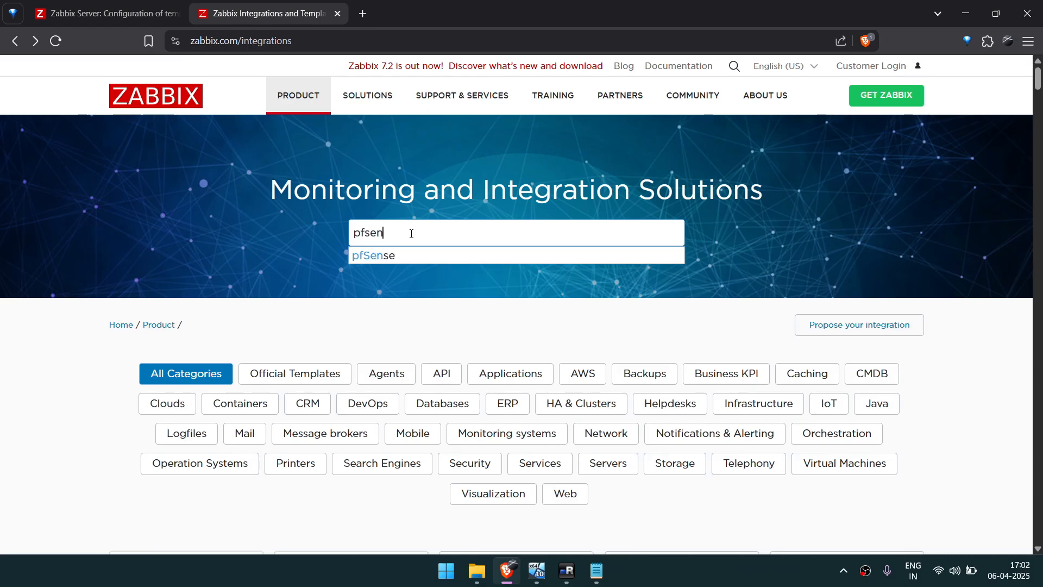
key(Return)
scroll(456, 334, down, 4)
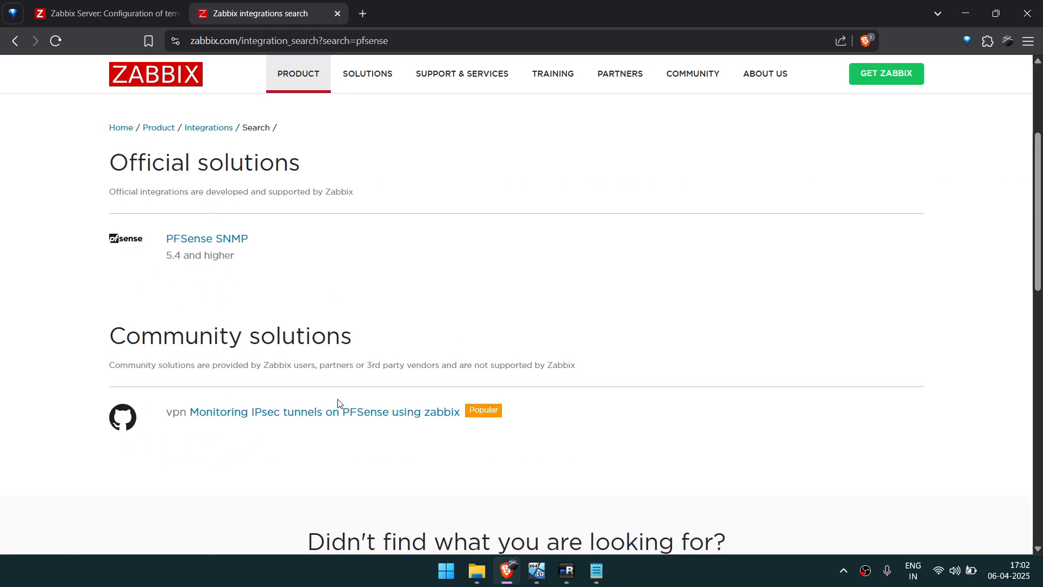
Switch to the Zabbix server's Templates page and filter the templates by the name pfsense.
click(103, 13)
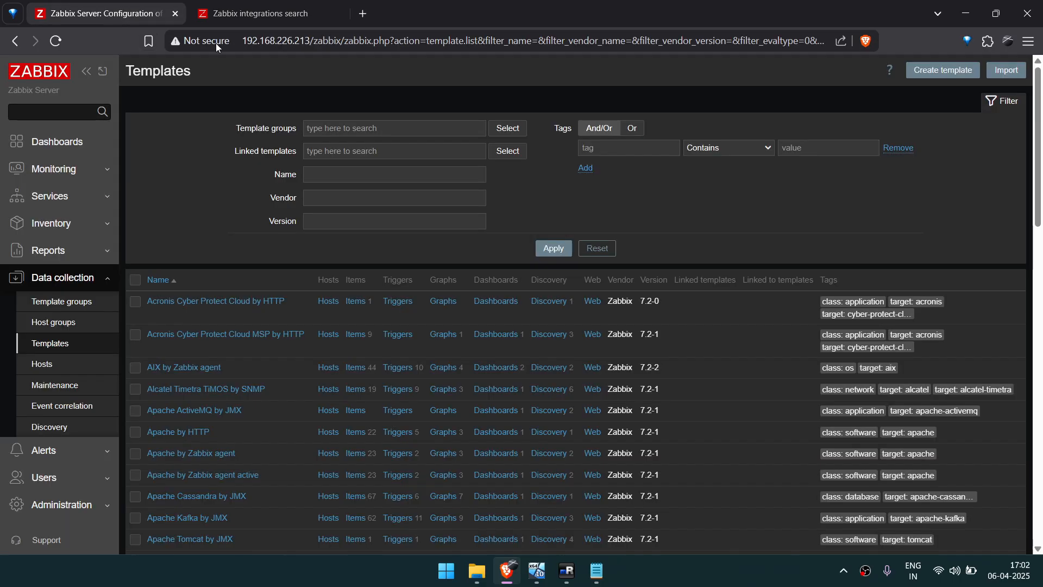
click(354, 175)
text(p)
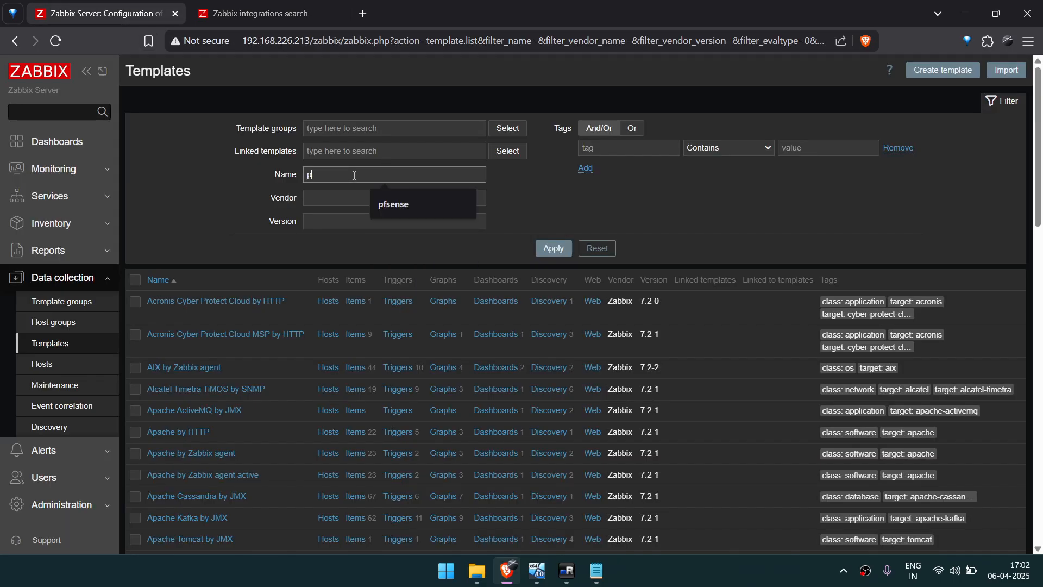
text(fsense)
key(Return)
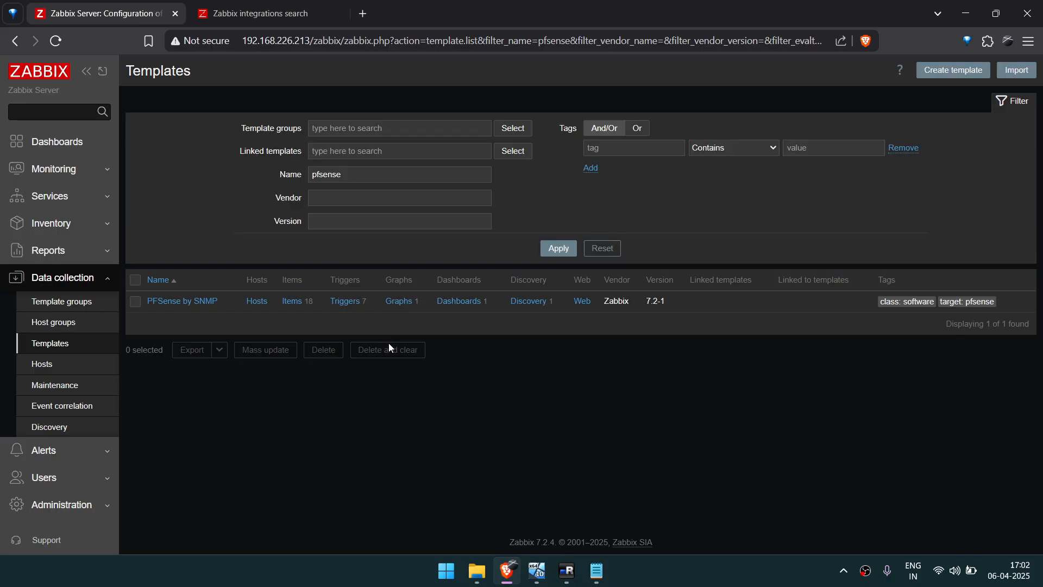
Return to the Zabbix integrations search results and open the official PFSense SNMP solution.
click(270, 17)
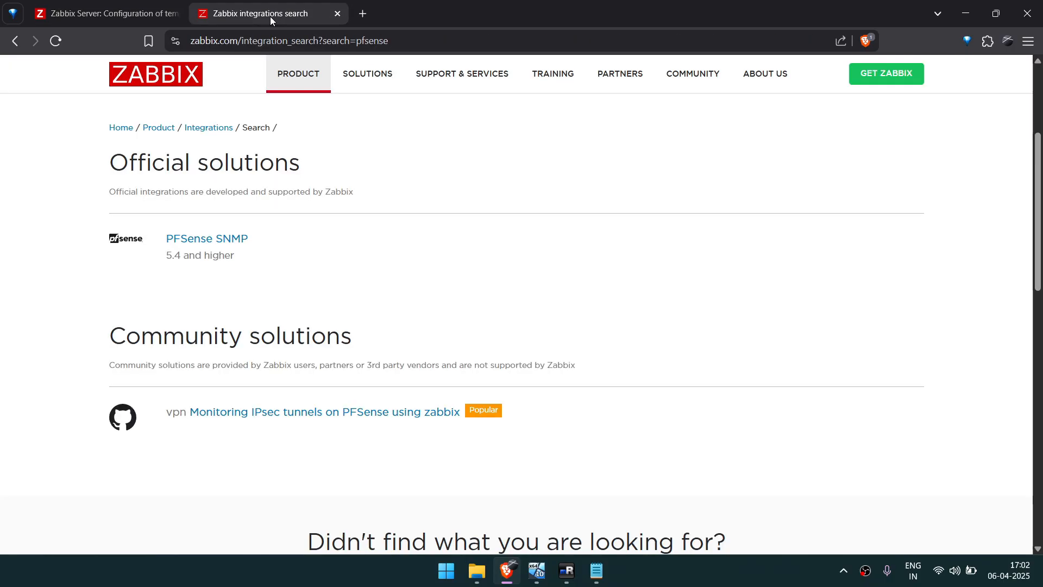
scroll(304, 191, up, 3)
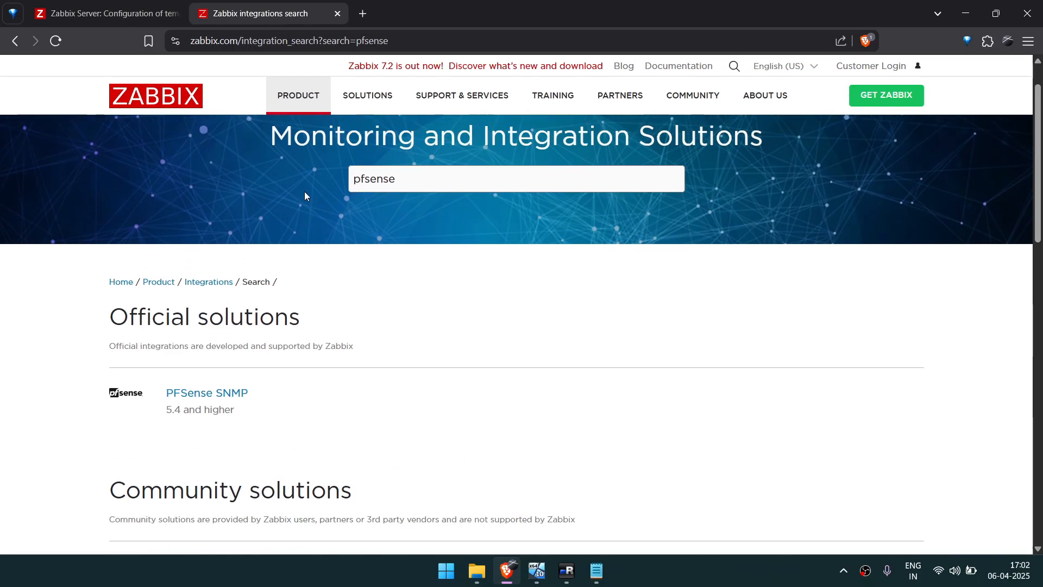
scroll(304, 193, up, 1)
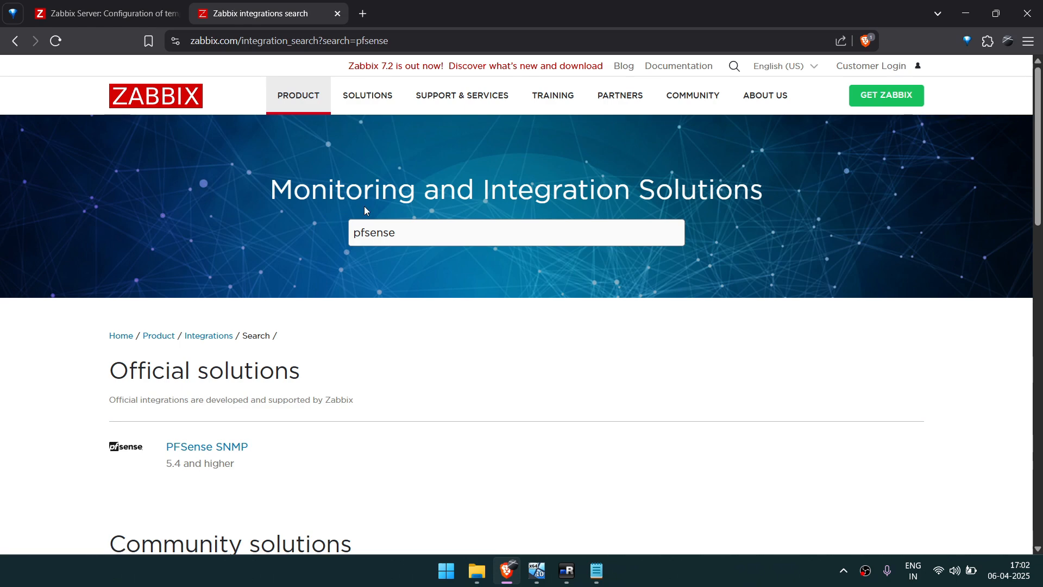
scroll(363, 210, down, 2)
scroll(356, 350, down, 1)
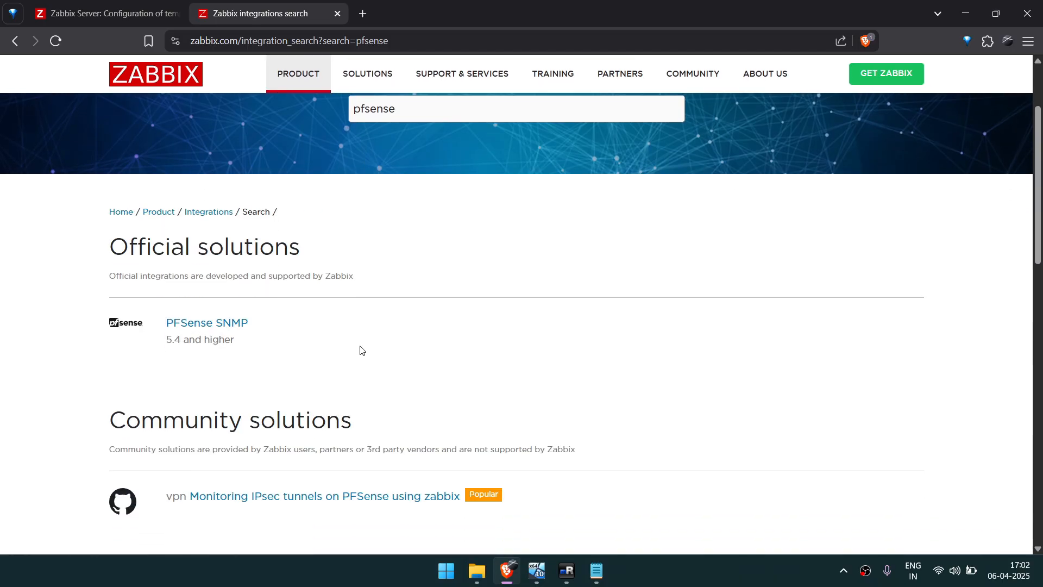
click(174, 300)
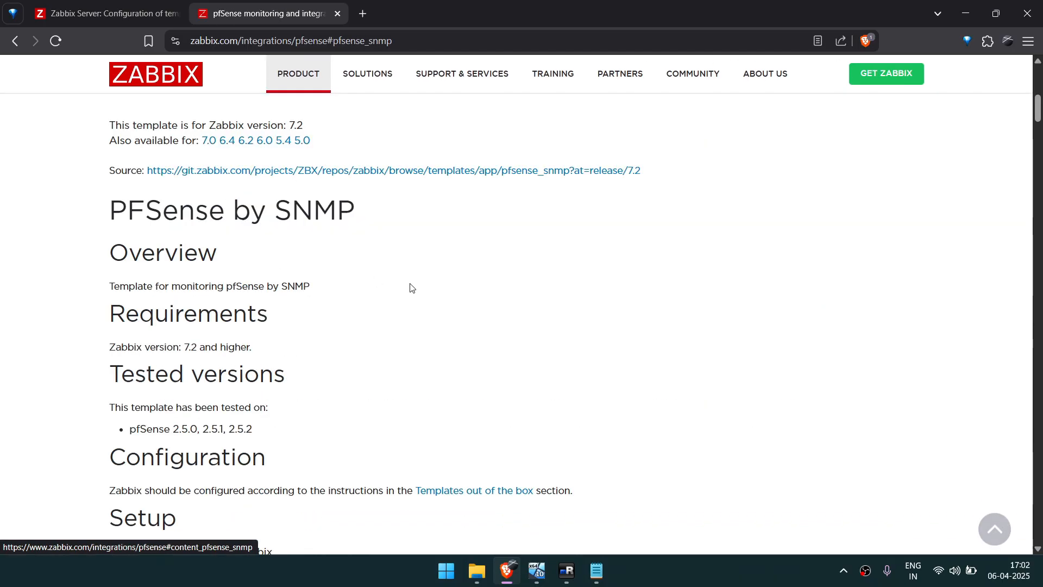
Open the 7.2 template's source repository and show template_app_pfsense_snmp.yaml as a raw file.
scroll(391, 326, up, 3)
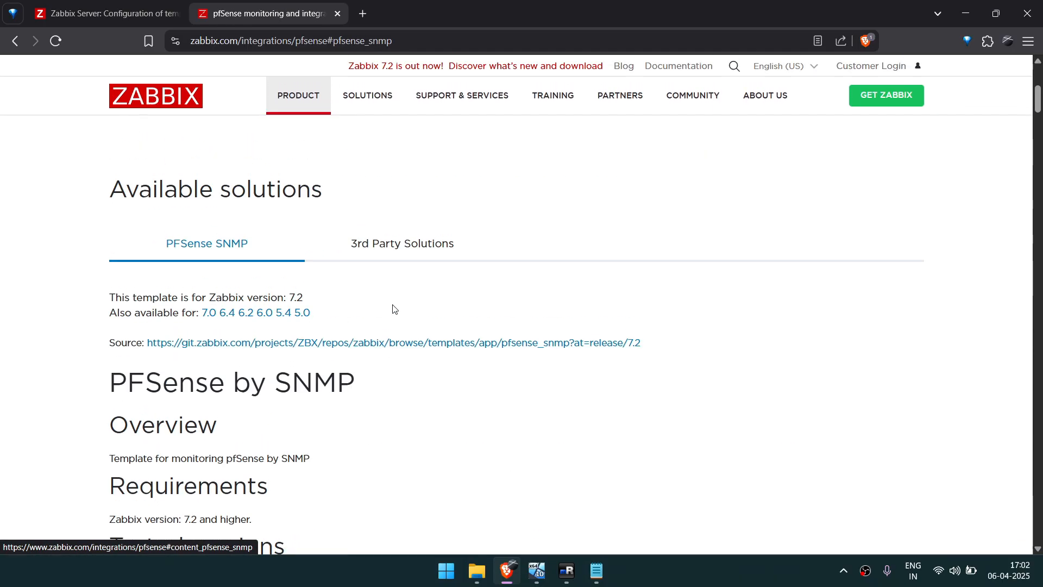
click(236, 347)
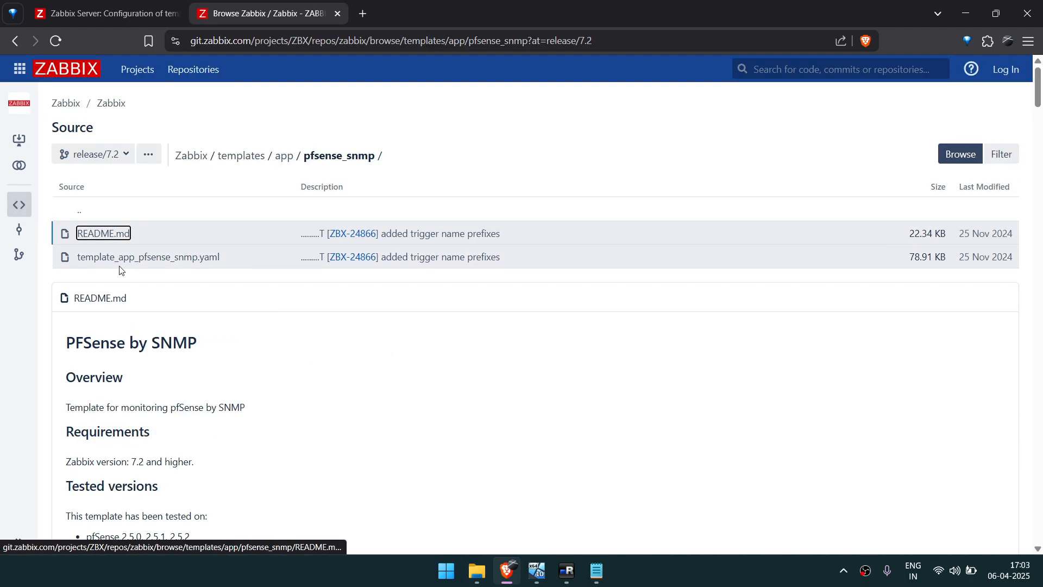
click(164, 264)
scroll(482, 271, down, 17)
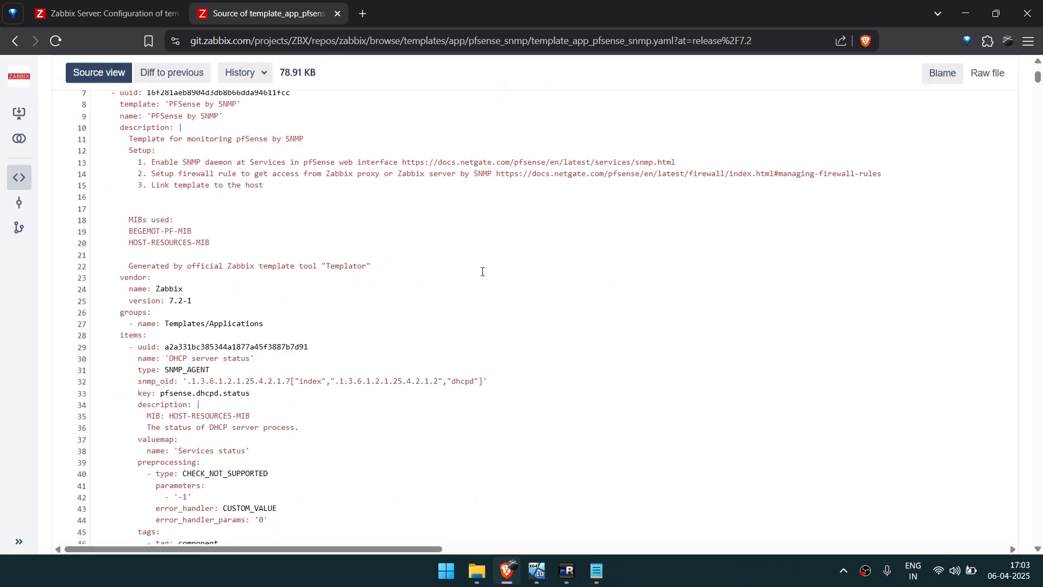
scroll(482, 272, down, 15)
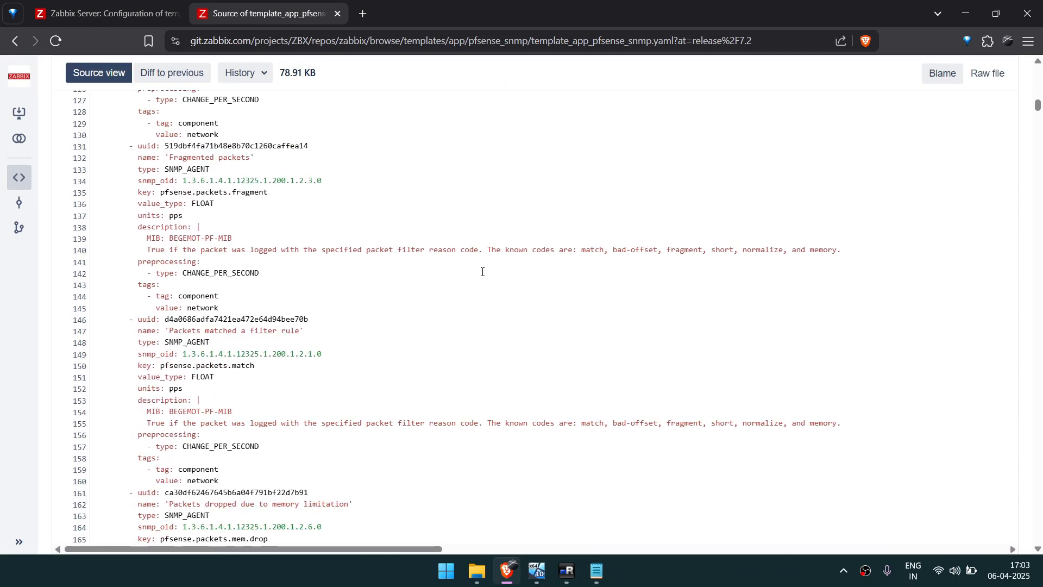
key(Home)
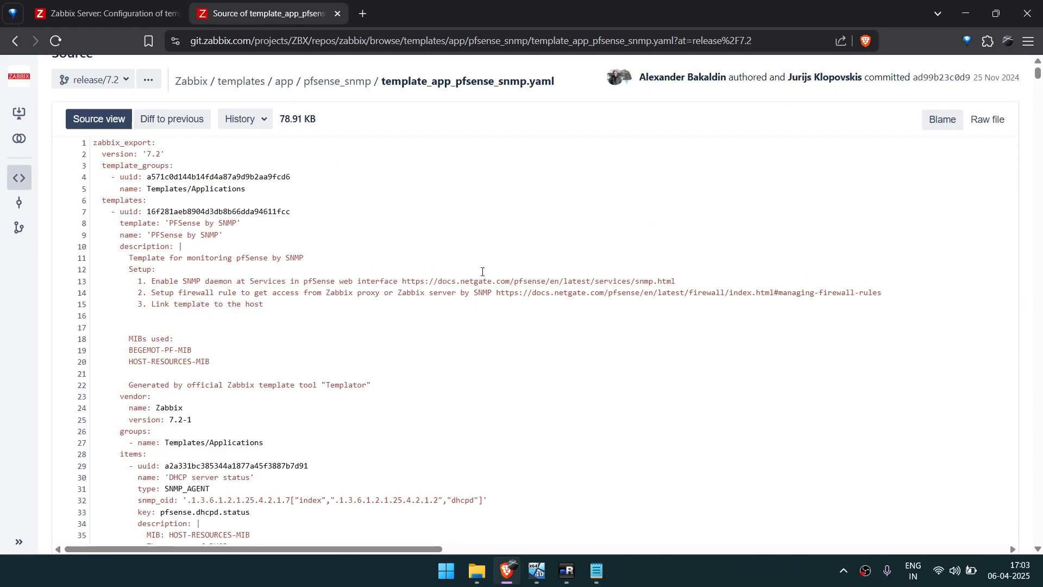
click(988, 194)
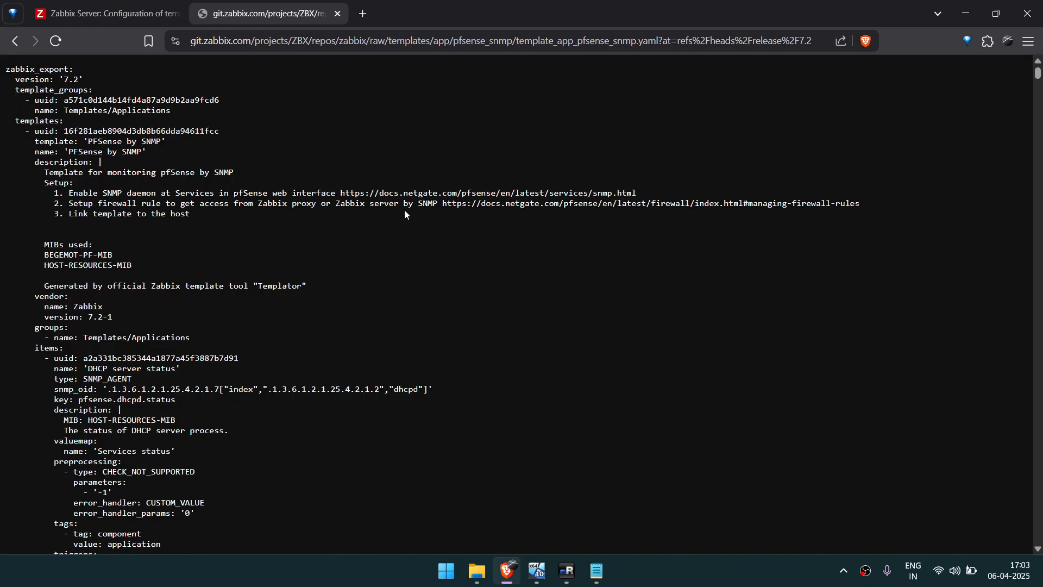
Copy the entire raw YAML template and paste it into a new Notepad document.
key(ctrl+a)
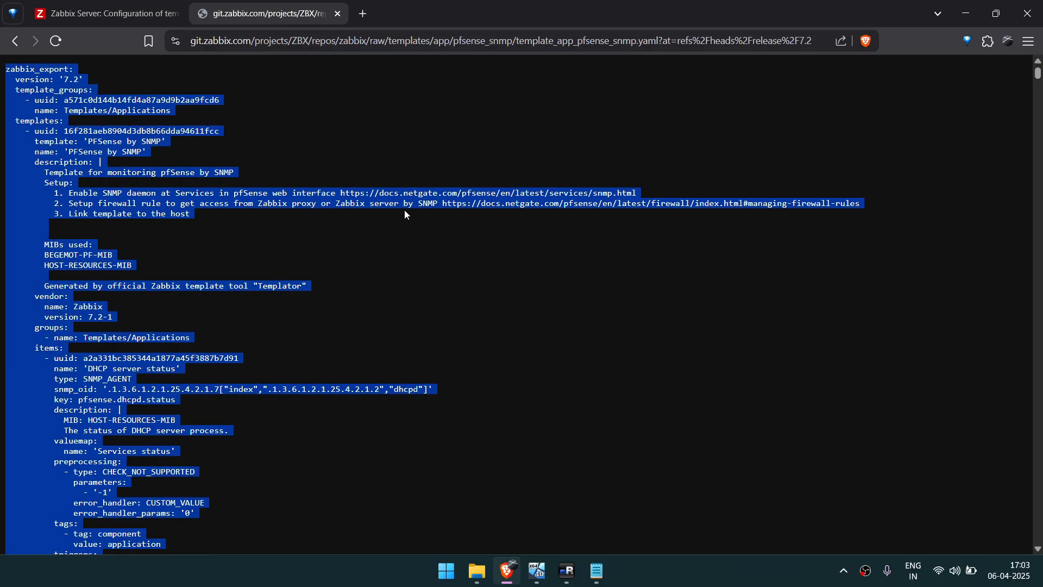
right_click(61, 112)
click(244, 126)
key(super+r)
key(Return)
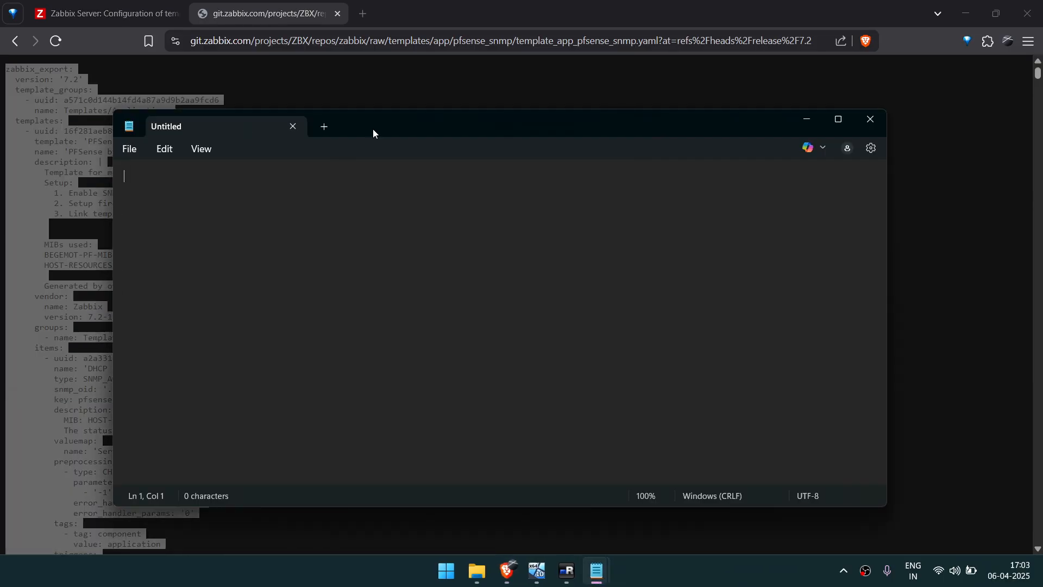
key(ctrl+v)
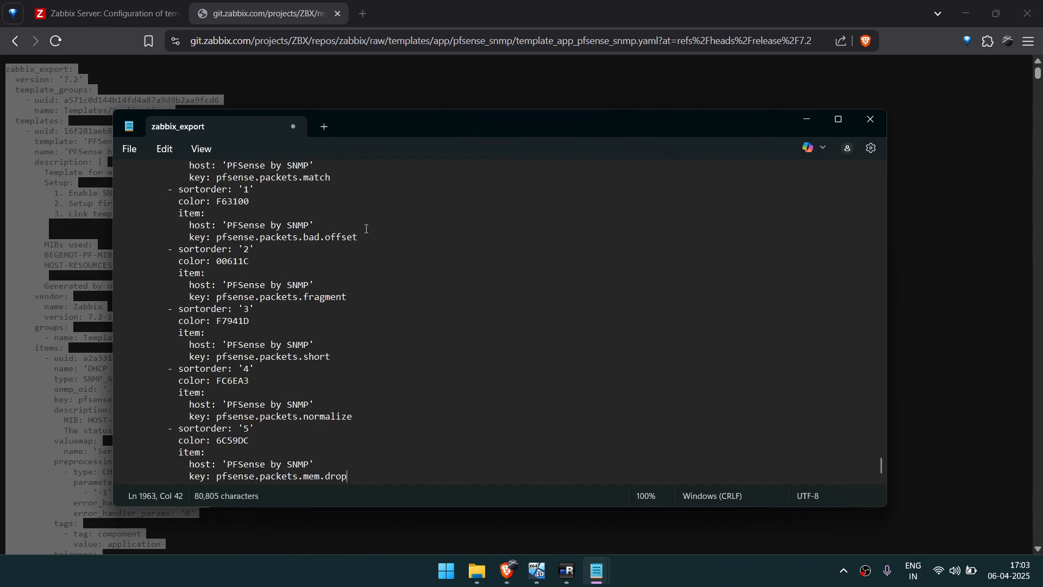
Save the document as pfsense.yaml in the Netkings folder on drive D, replacing the existing file.
click(129, 149)
click(156, 286)
text(pfs)
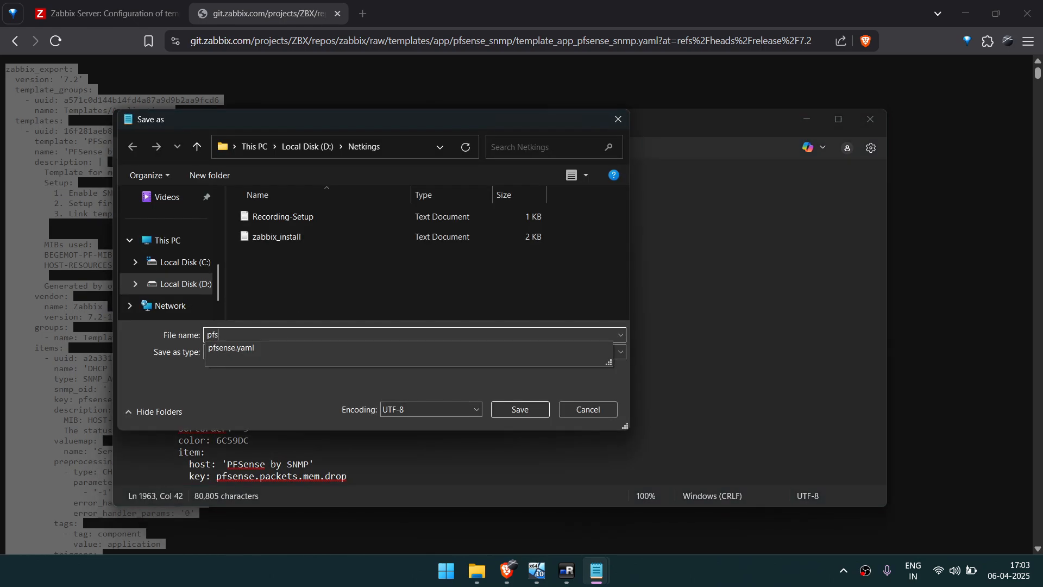
text(ense)
key(Down)
key(Return)
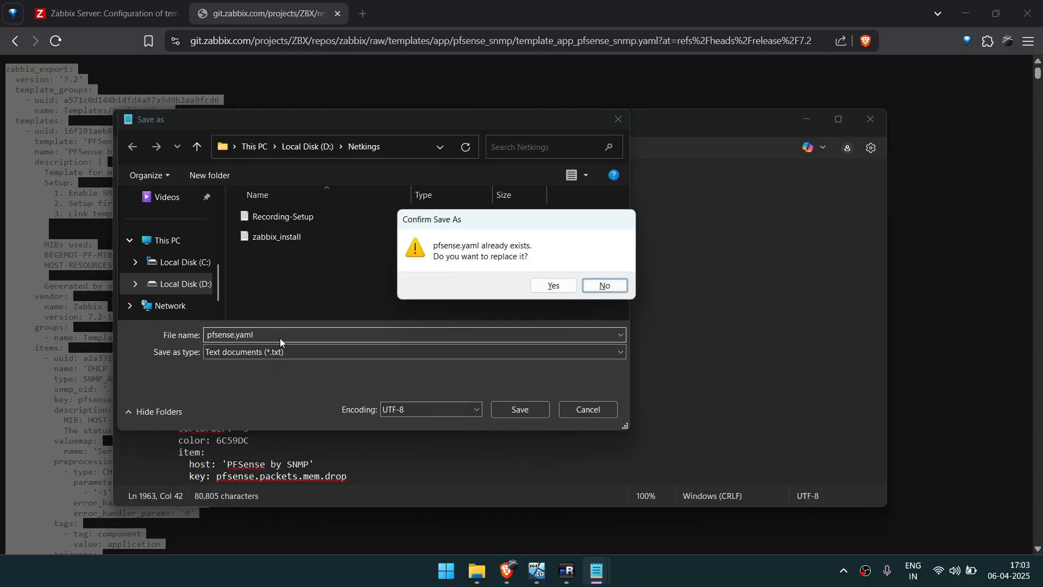
click(553, 286)
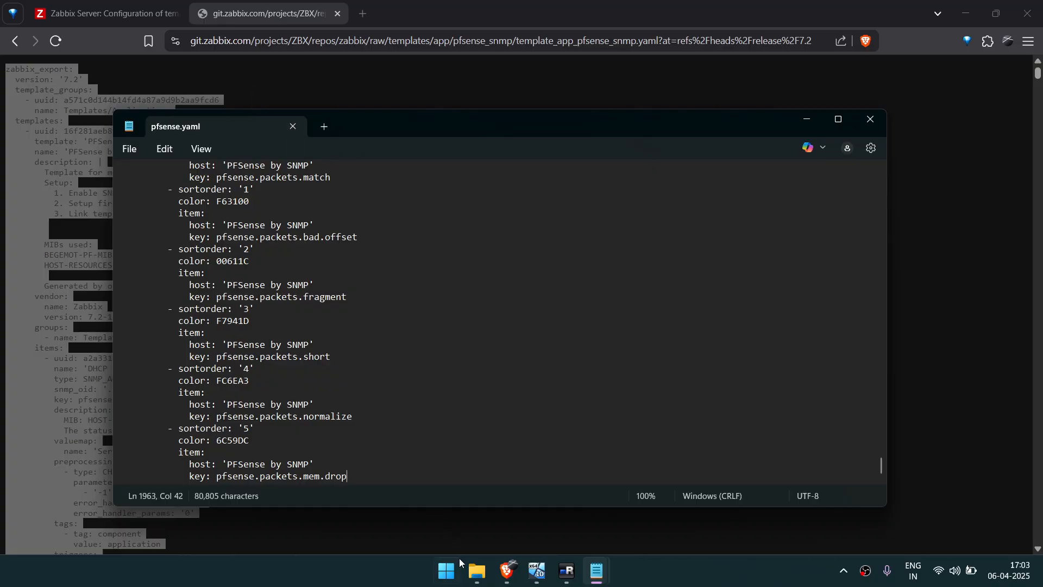
Check the saved pfsense.yaml in the Netkings folder in File Explorer, then get back to the browser with Notepad closed.
click(477, 570)
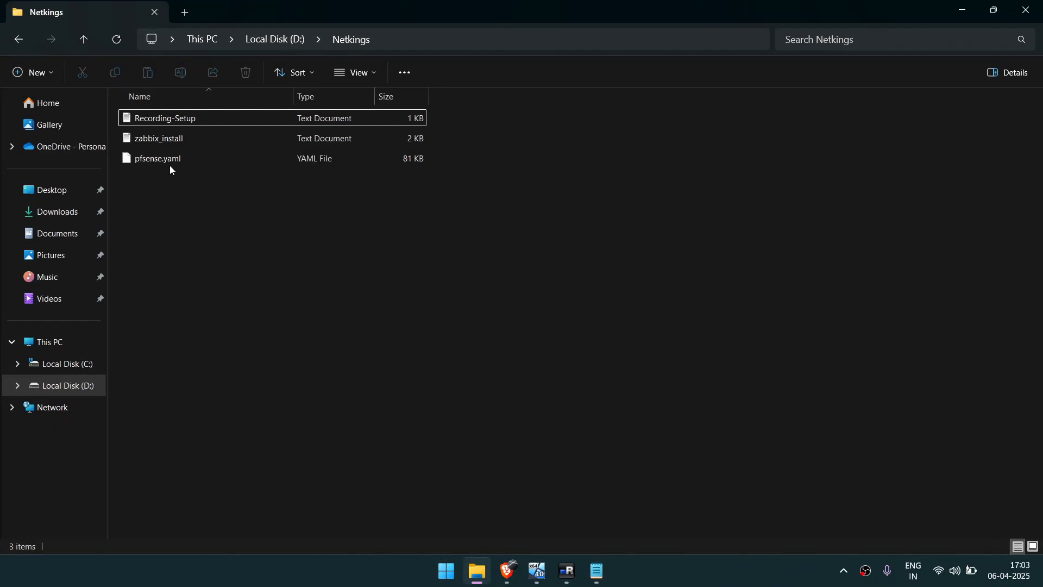
click(208, 163)
click(962, 11)
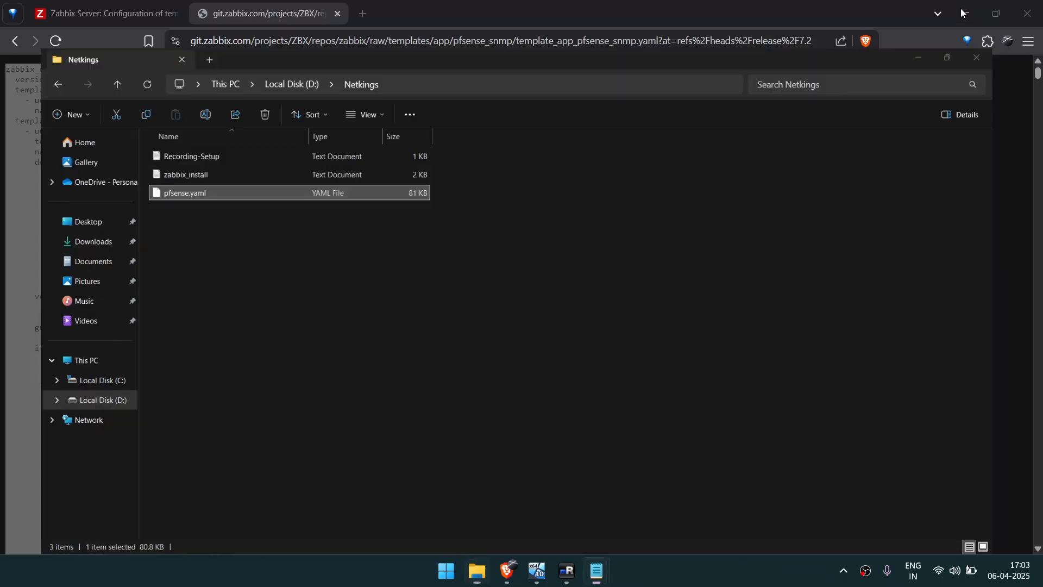
click(867, 117)
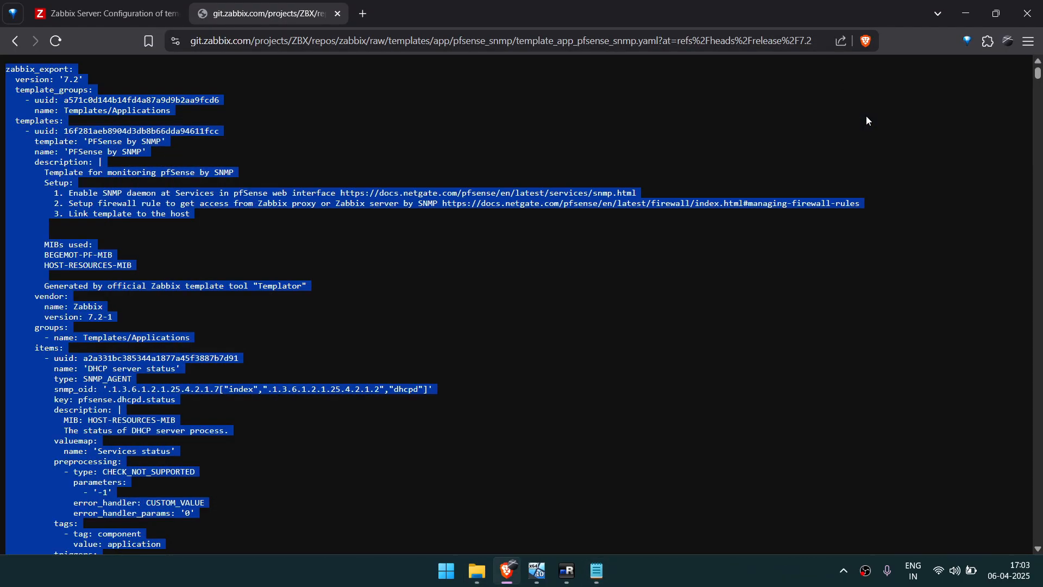
Start a template import on the Zabbix server's Templates page and choose pfsense.yaml as the import file.
click(102, 21)
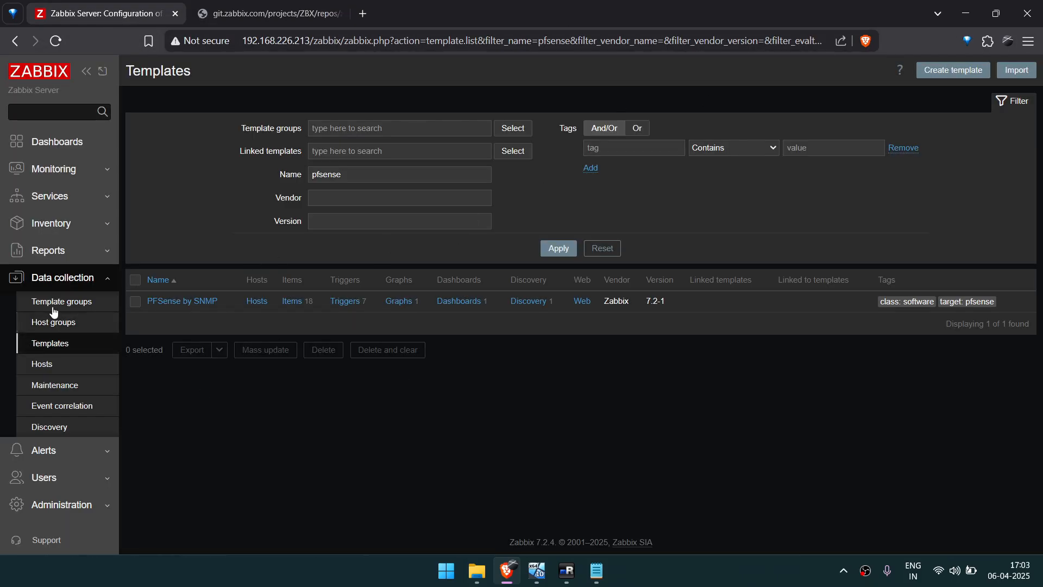
click(46, 347)
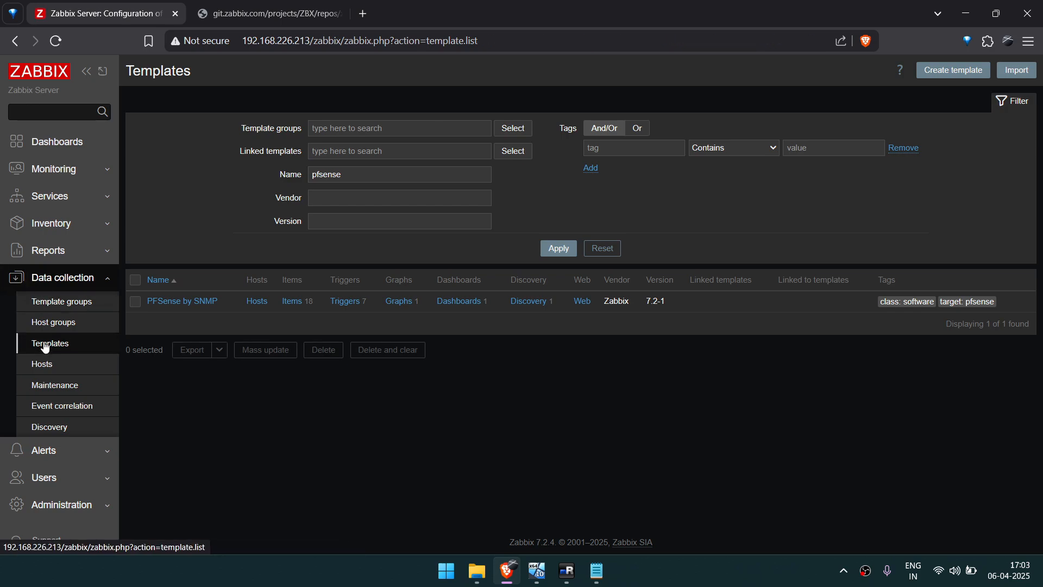
click(1017, 70)
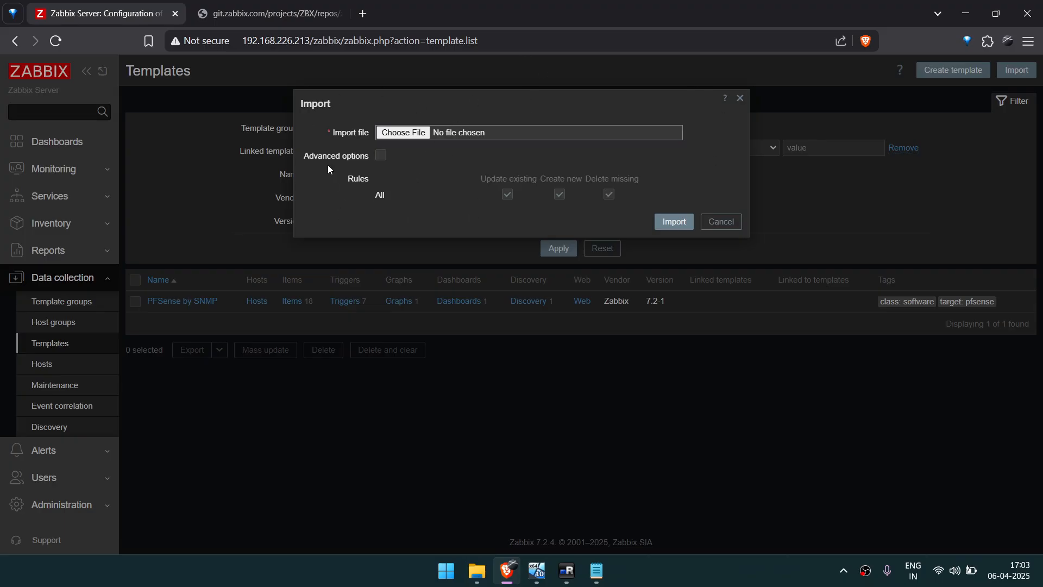
click(389, 133)
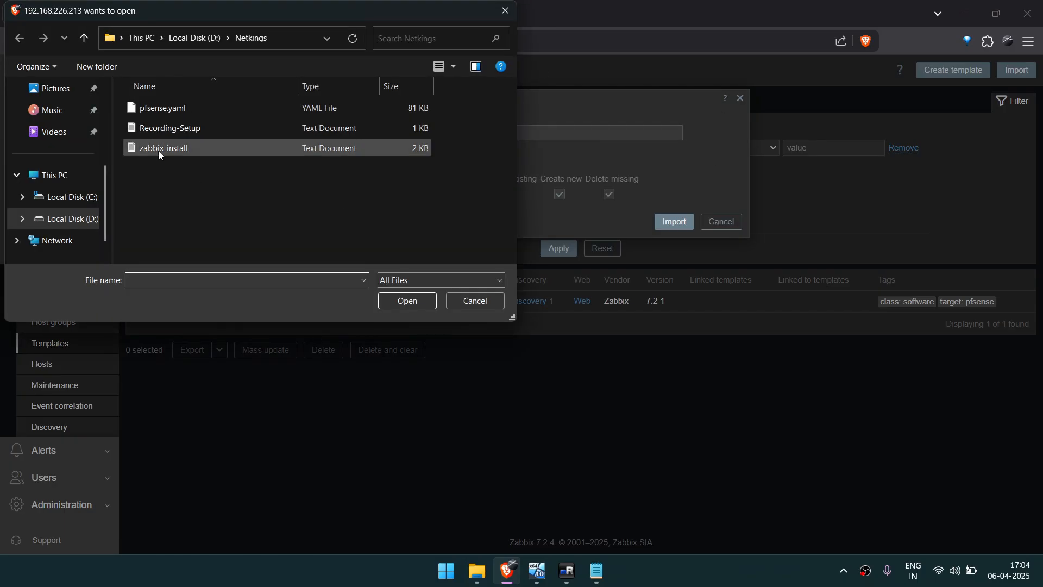
click(149, 113)
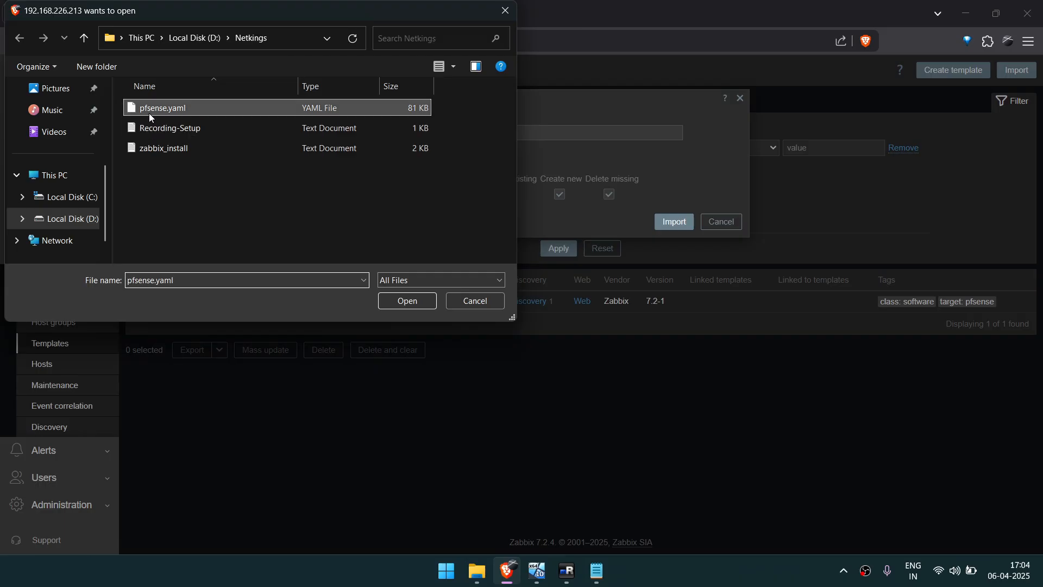
click(409, 299)
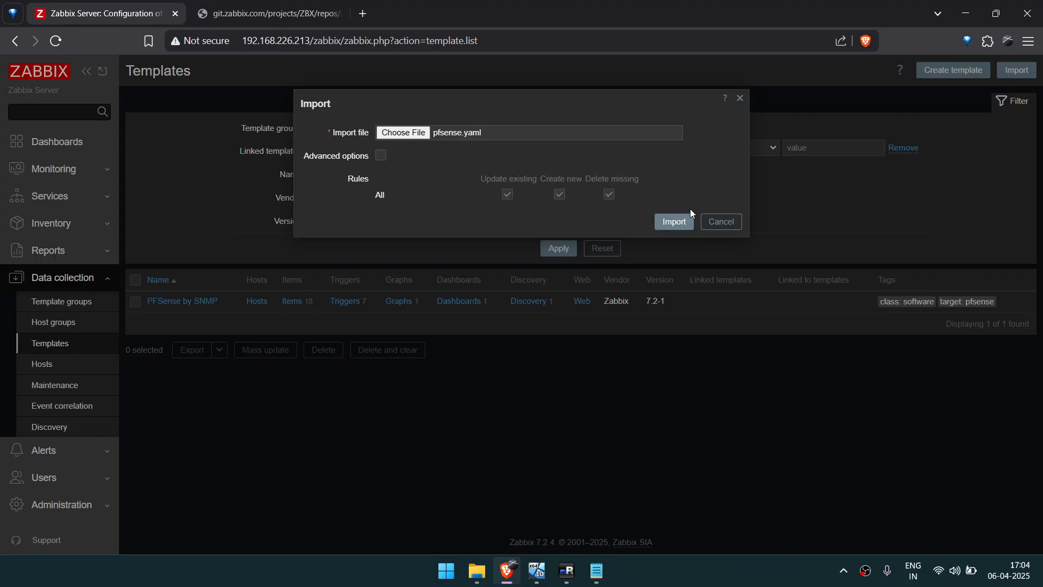
Try to import the chosen template file with the default rules, then leave the import dialog.
click(662, 222)
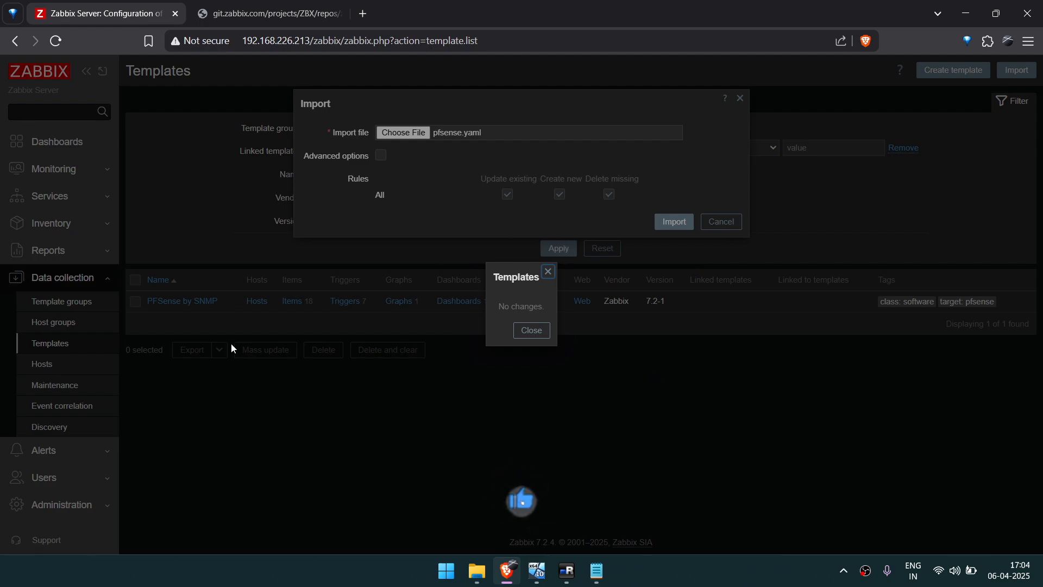
click(531, 332)
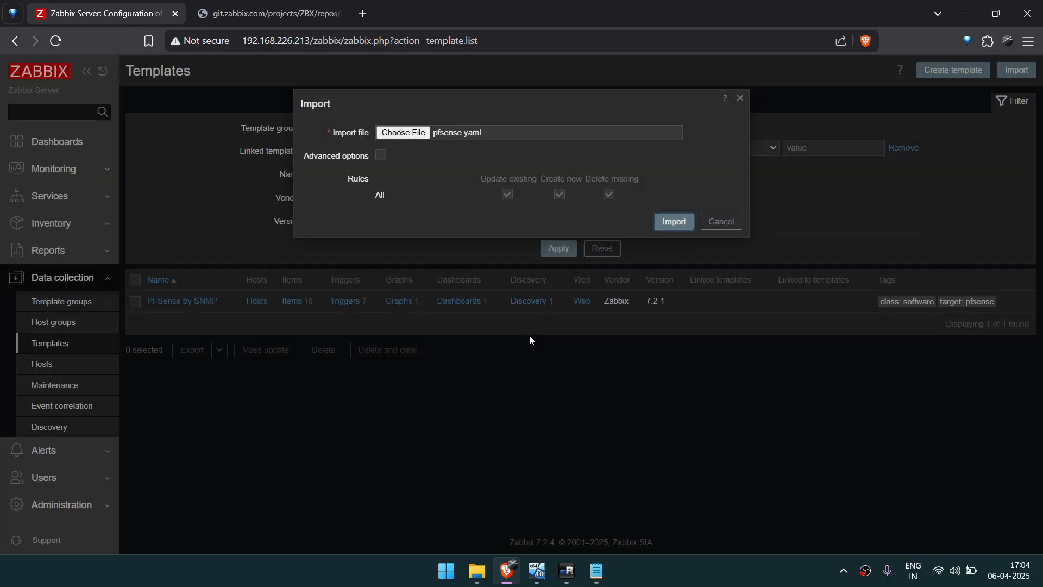
click(715, 223)
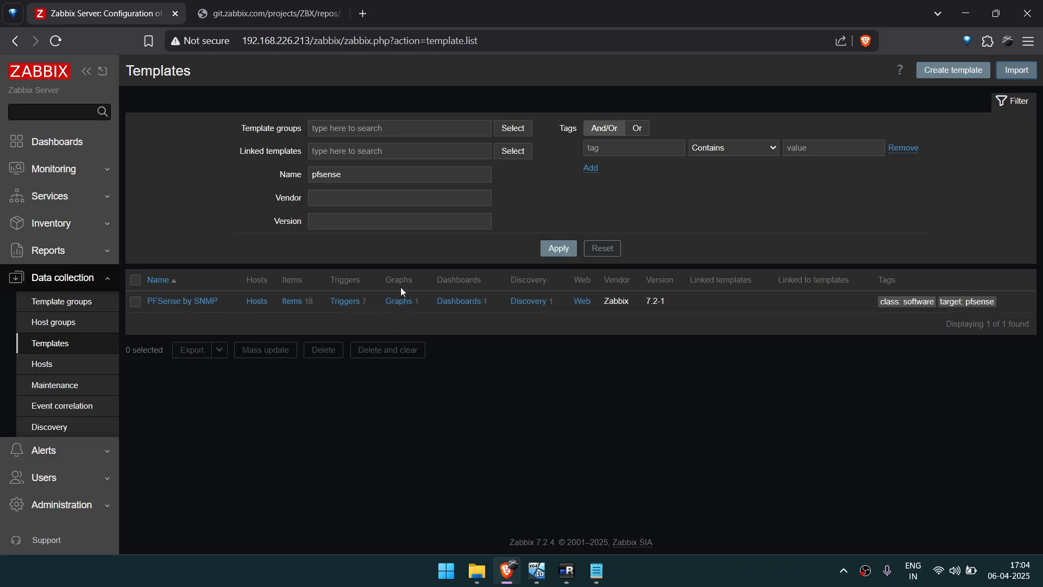
Create a new host group named Firewall in Zabbix.
click(44, 326)
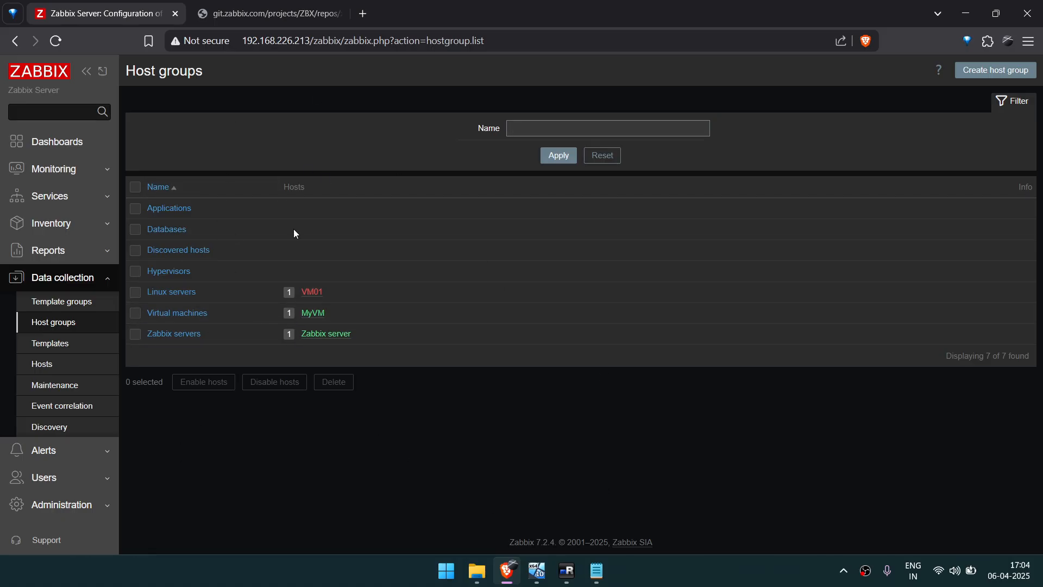
click(1010, 72)
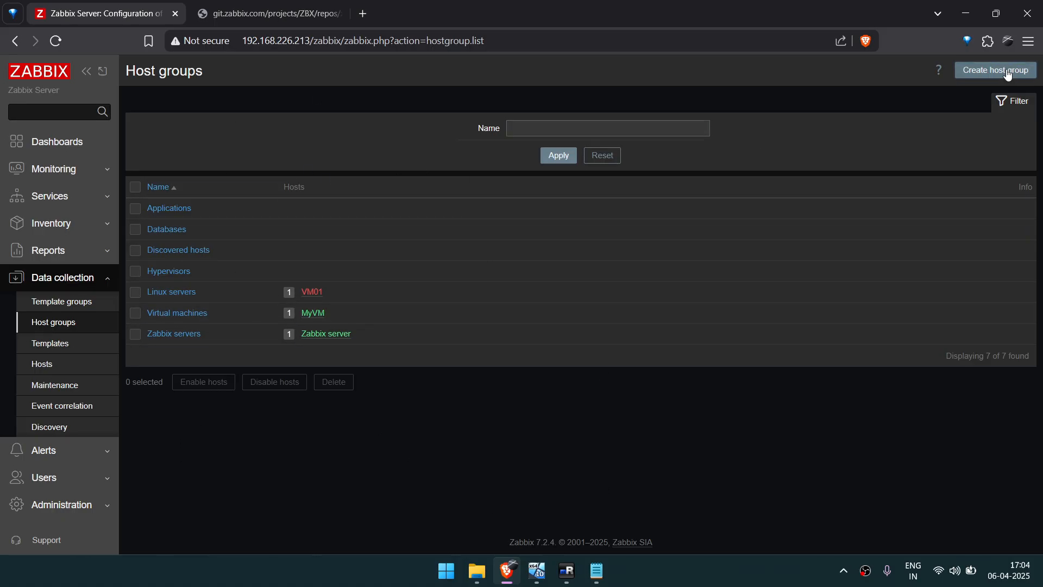
click(565, 137)
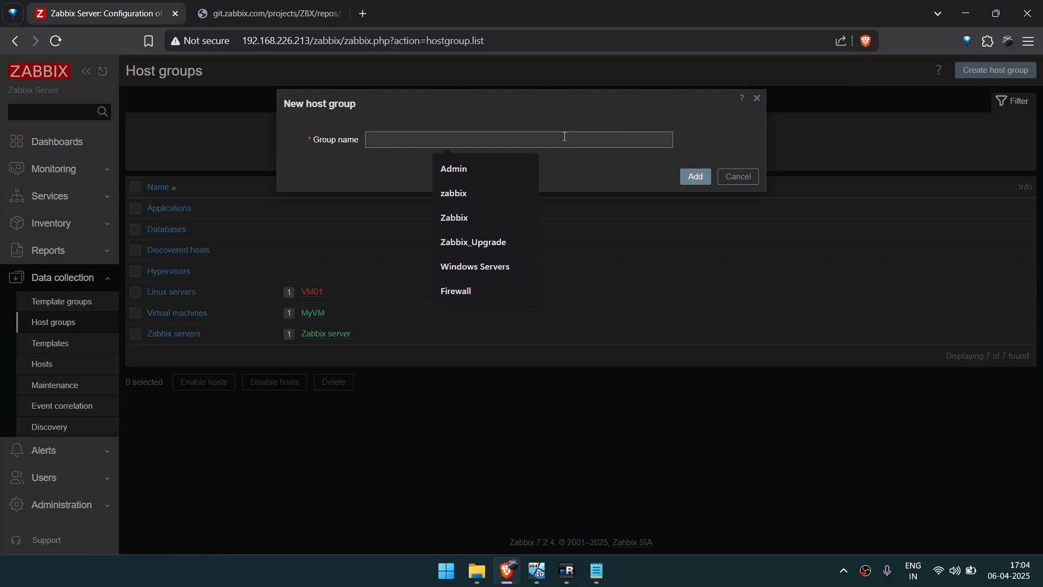
text(F)
key(Down)
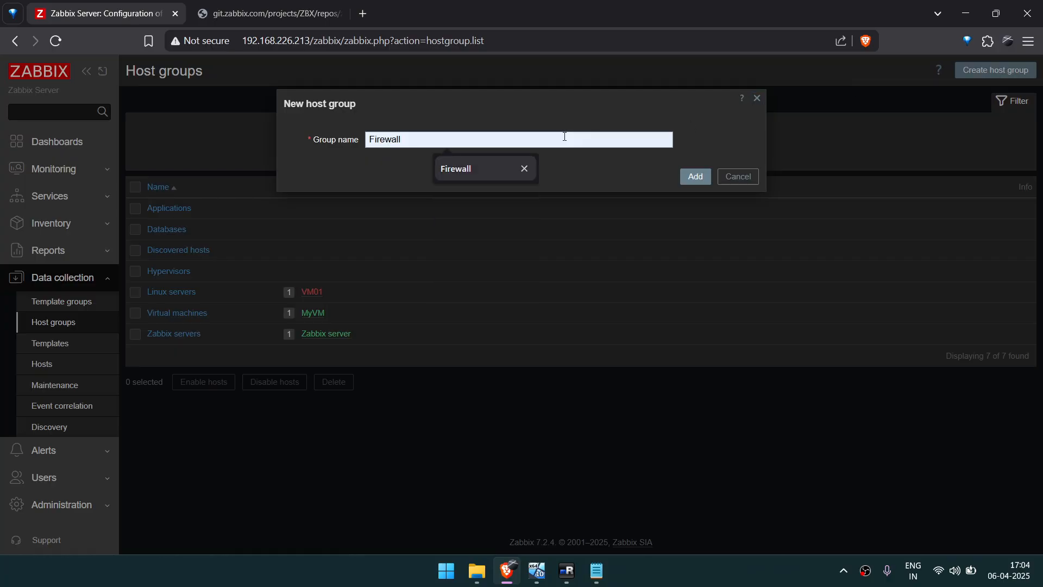
click(470, 171)
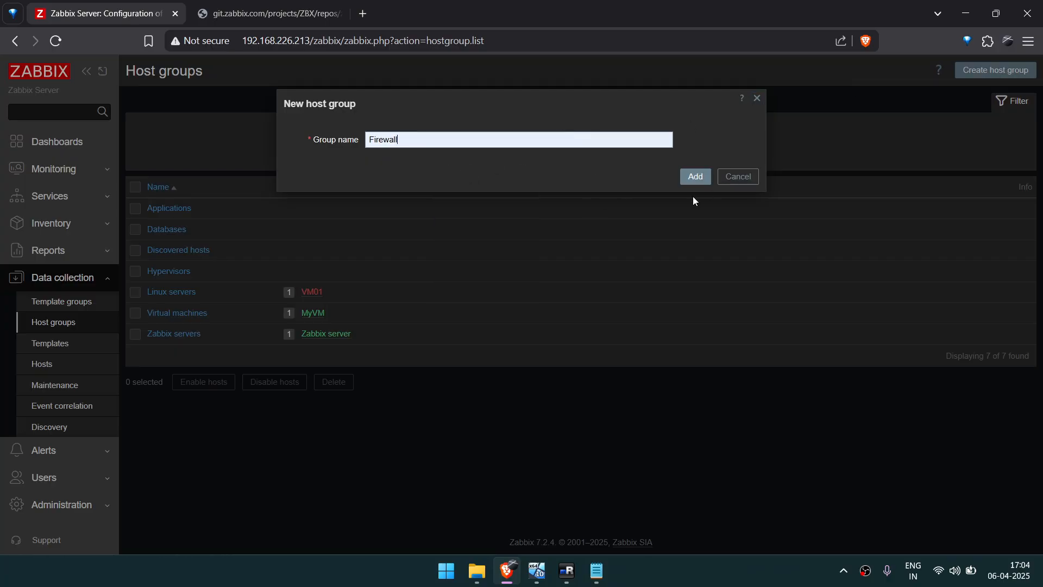
click(695, 176)
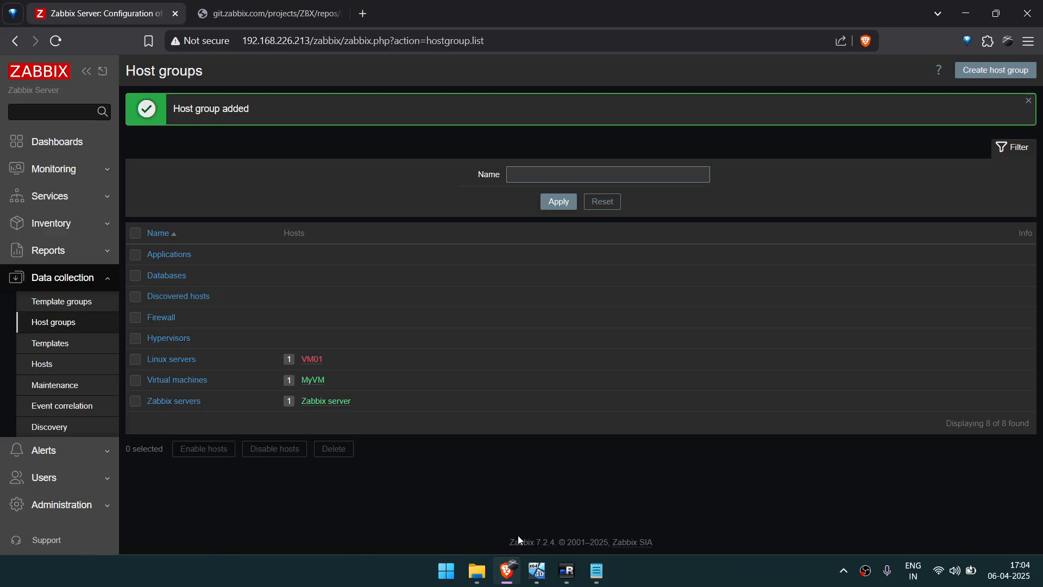
Switch to the Windows 10 virtual machine and enable the SNMP daemon on the pfSense SNMP page, keeping polling port 161.
click(537, 570)
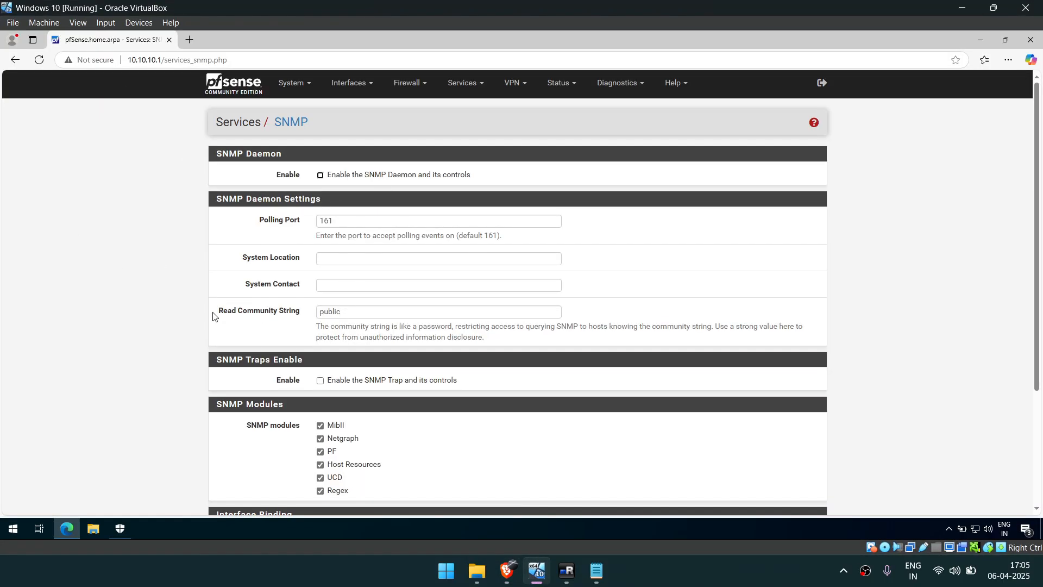
scroll(361, 257, down, 1)
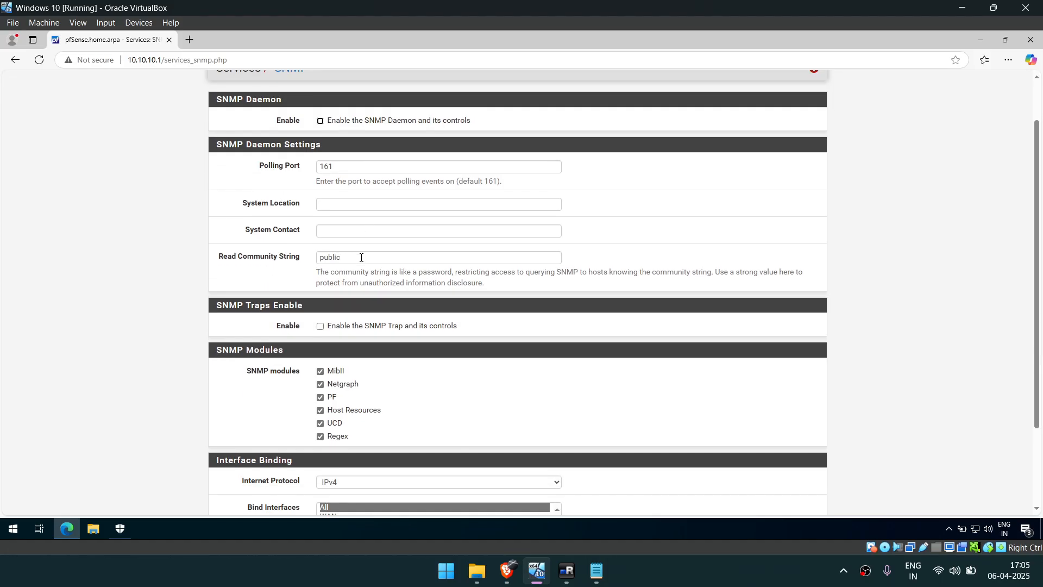
double_click(341, 165)
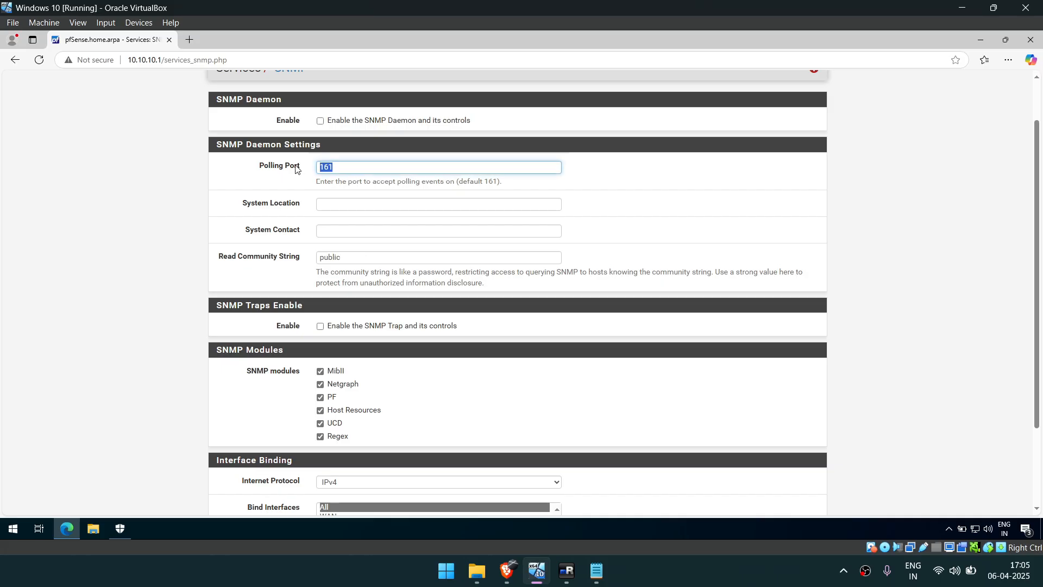
click(320, 121)
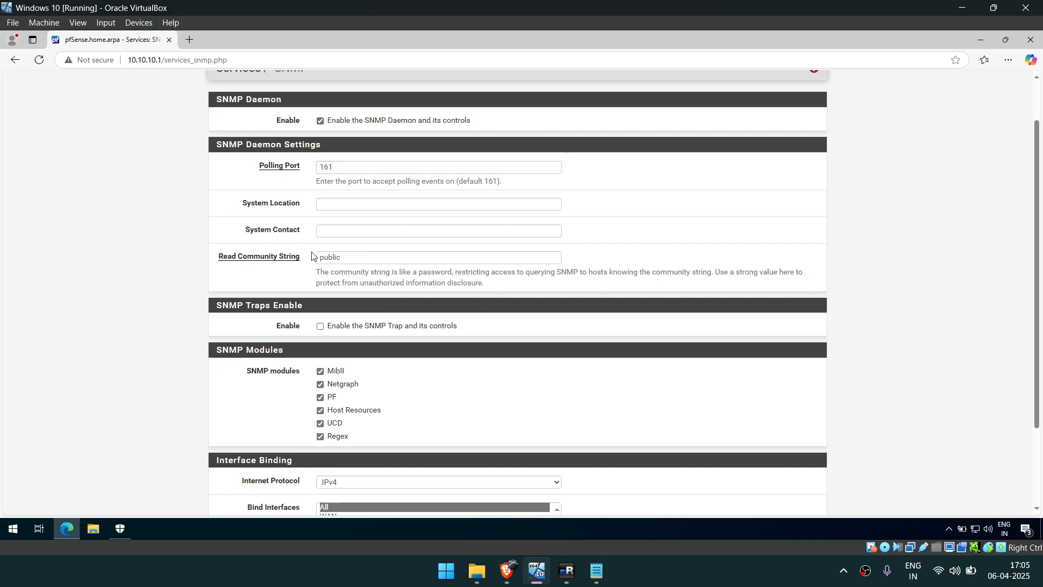
Replace the default read community string in the SNMP daemon settings with the saved custom string.
drag(210, 260, 341, 255)
click(356, 256)
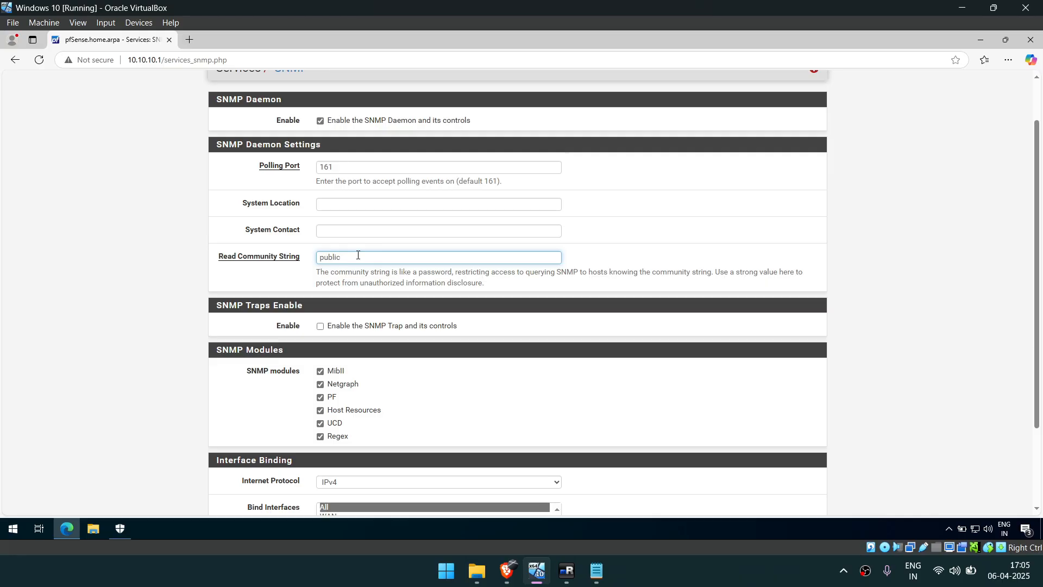
drag(358, 255, 245, 263)
key(BackSpace)
text(SNMP)
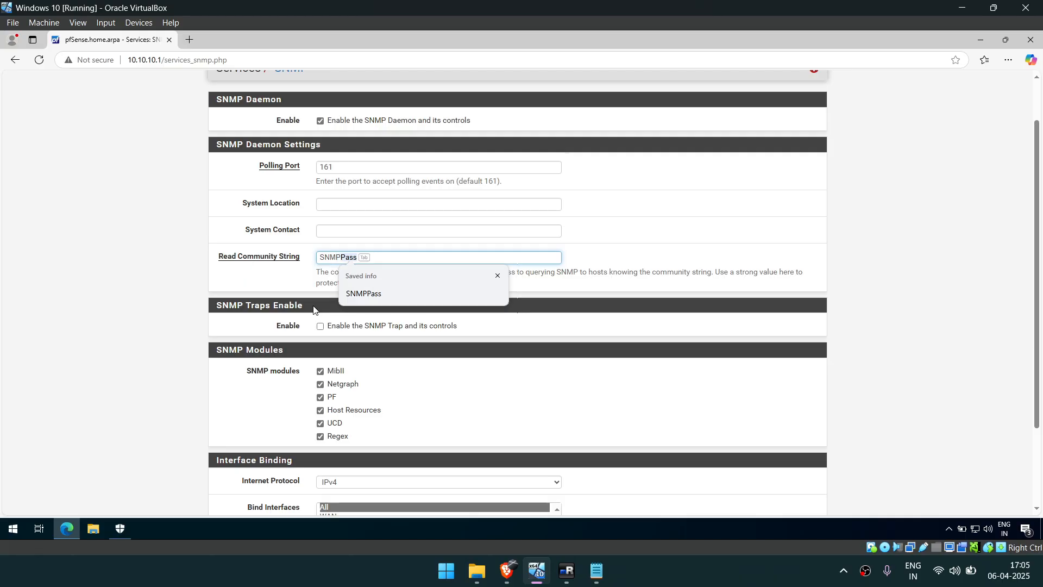
click(364, 293)
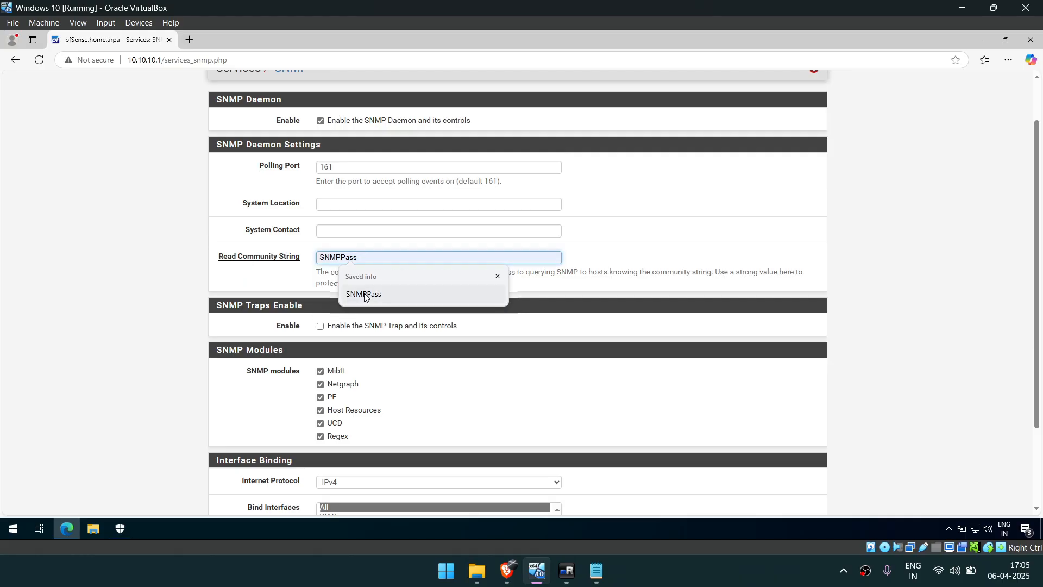
click(167, 282)
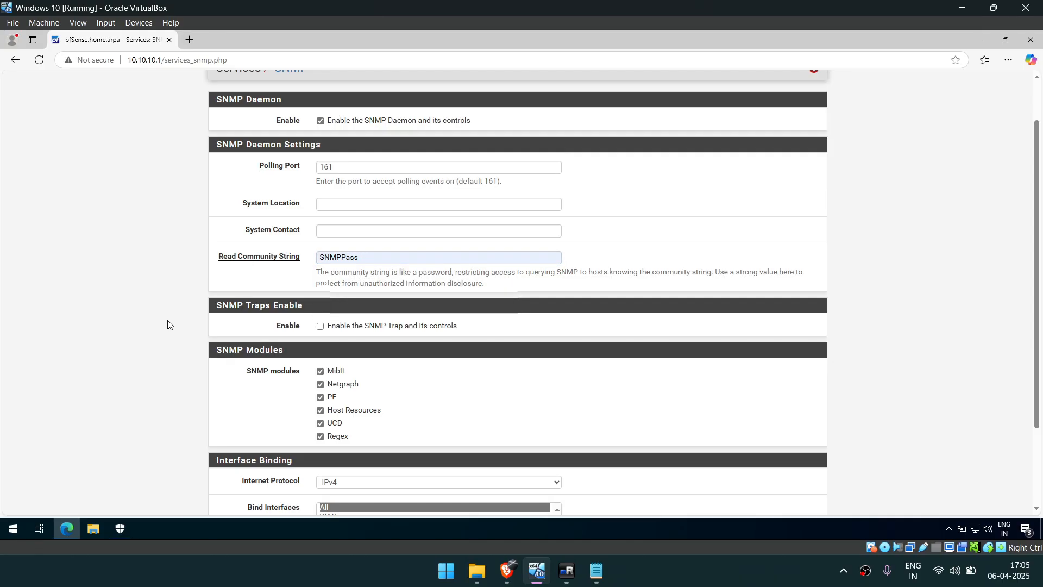
Try to save the SNMP settings and resubmit the form request.
drag(370, 259, 289, 262)
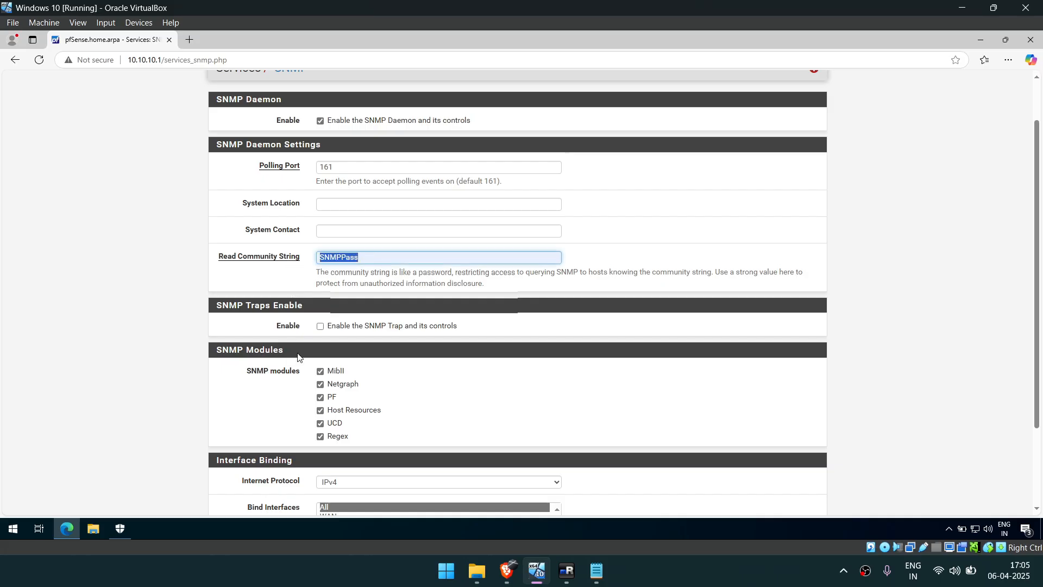
scroll(300, 358, down, 2)
click(176, 391)
click(340, 458)
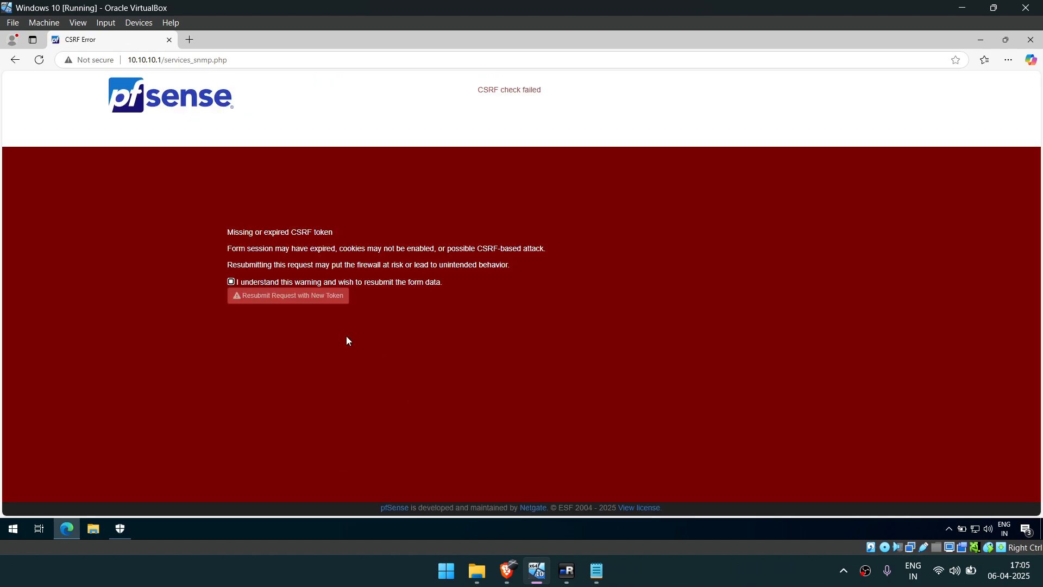
click(289, 298)
Reopen pfSense at 10.10.10.1, sign in as admin with the account password, and reload the address to reach the dashboard.
click(163, 61)
text(10.10.10.1)
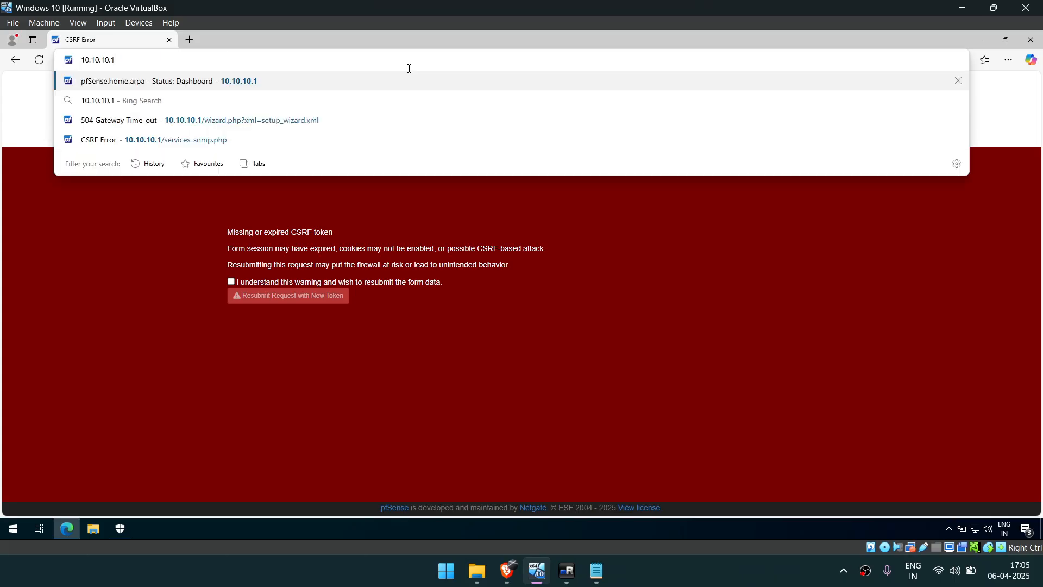
key(Return)
text(admin)
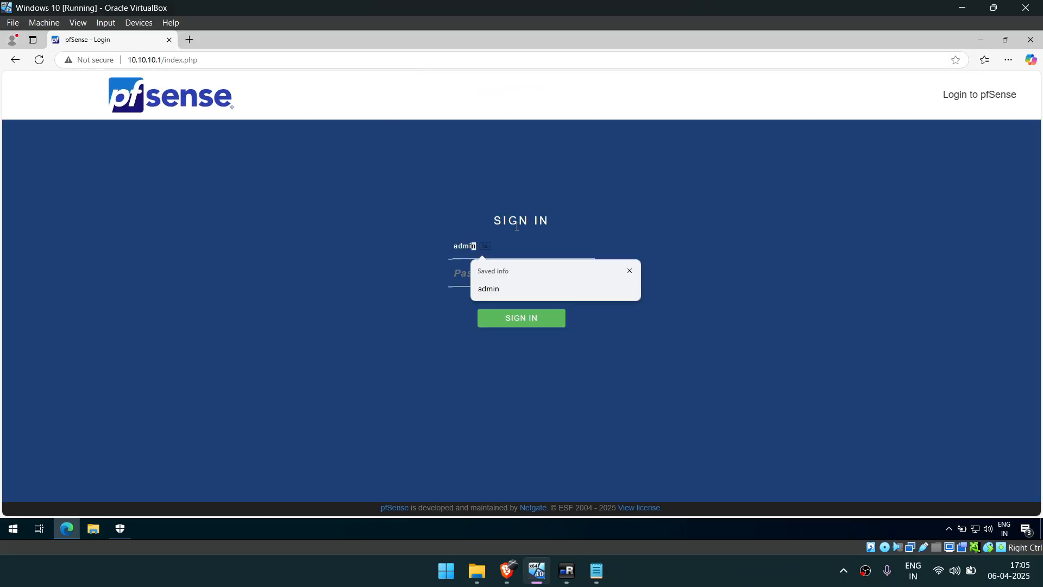
key(Tab)
text(••••••••)
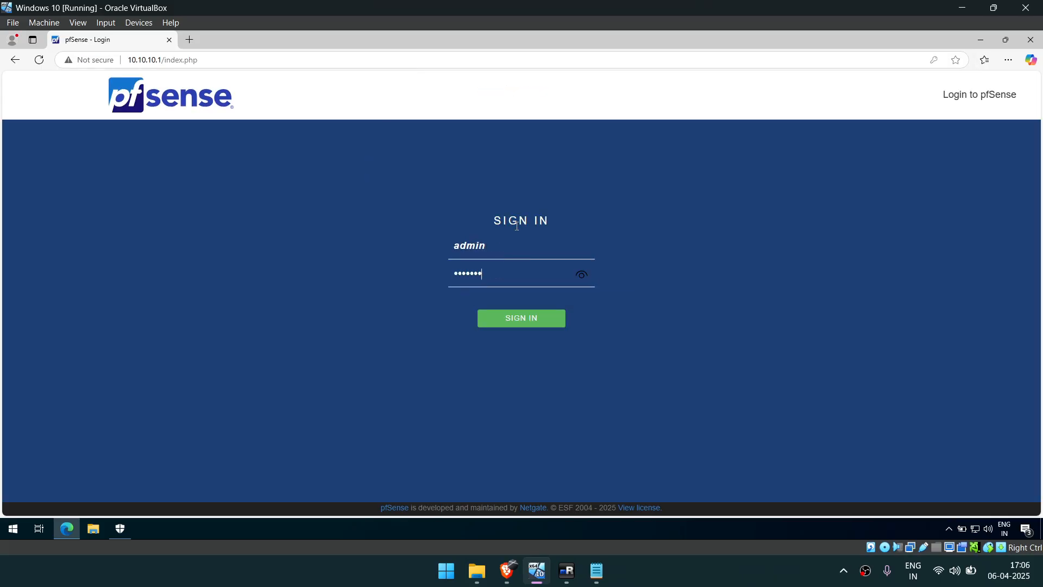
key(Return)
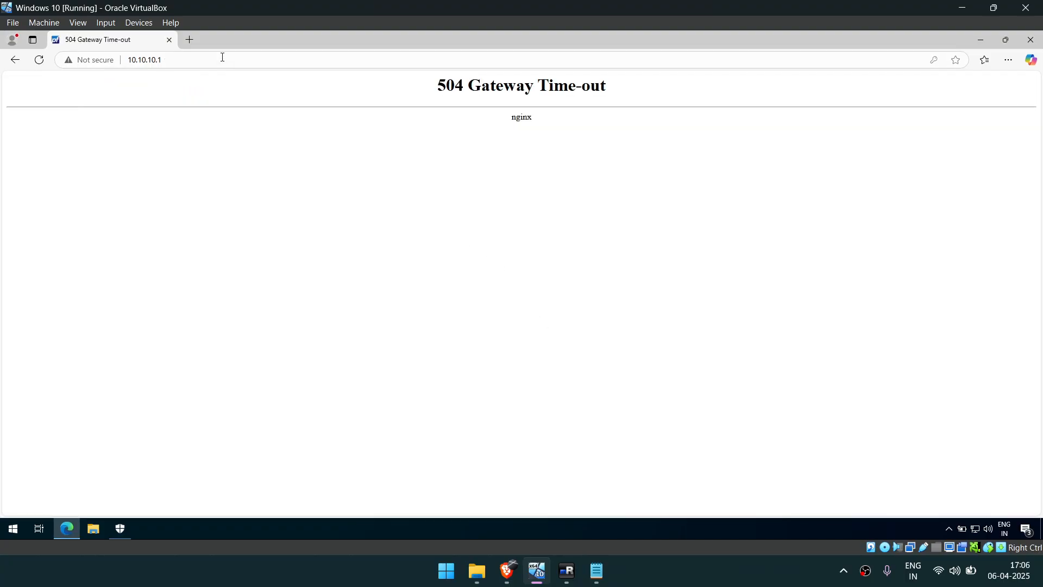
click(222, 57)
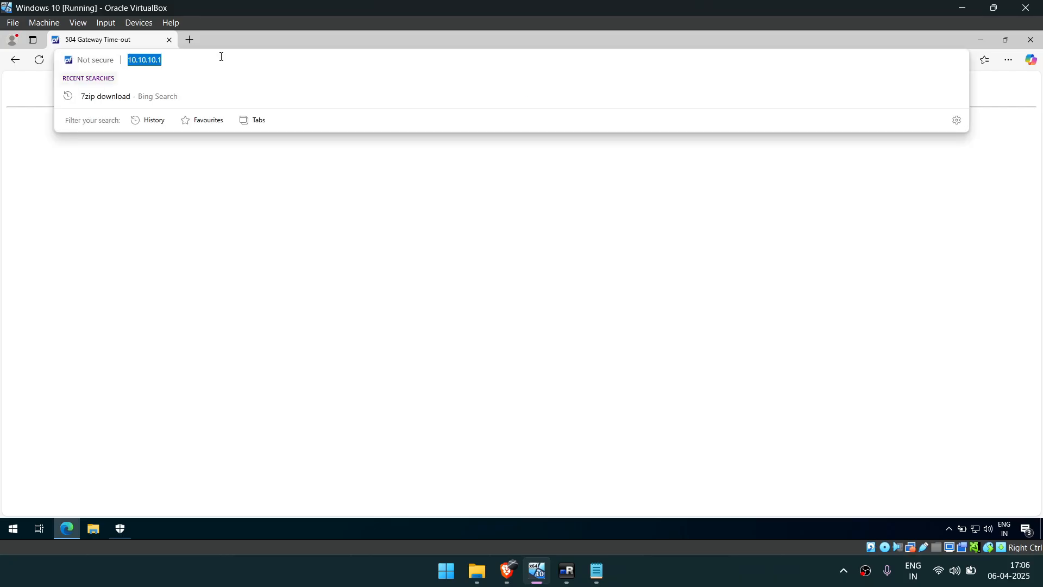
key(Return)
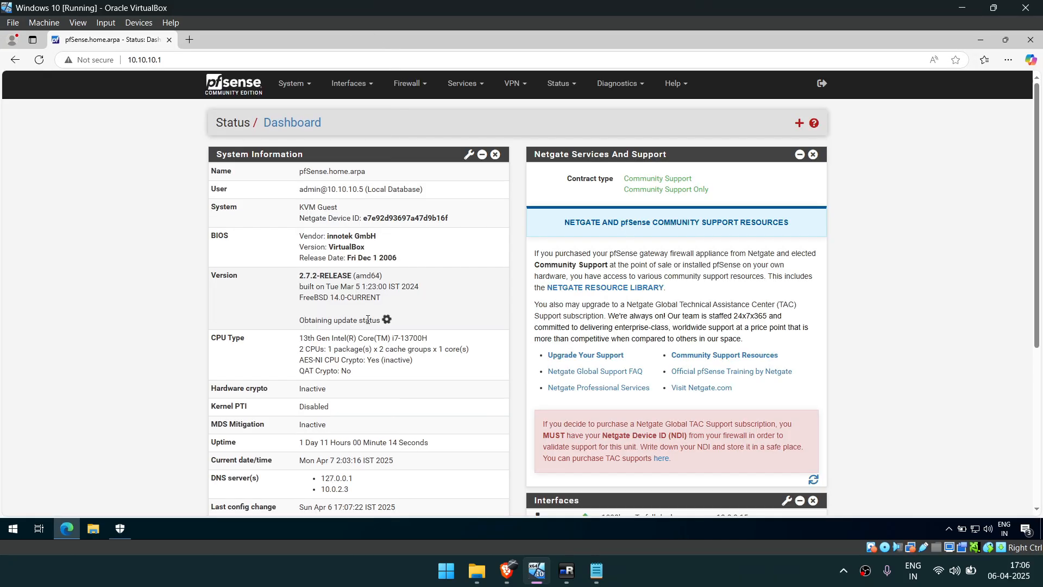
Enable the SNMP daemon in the pfSense SNMP service and enter the custom read community string.
click(463, 82)
click(461, 321)
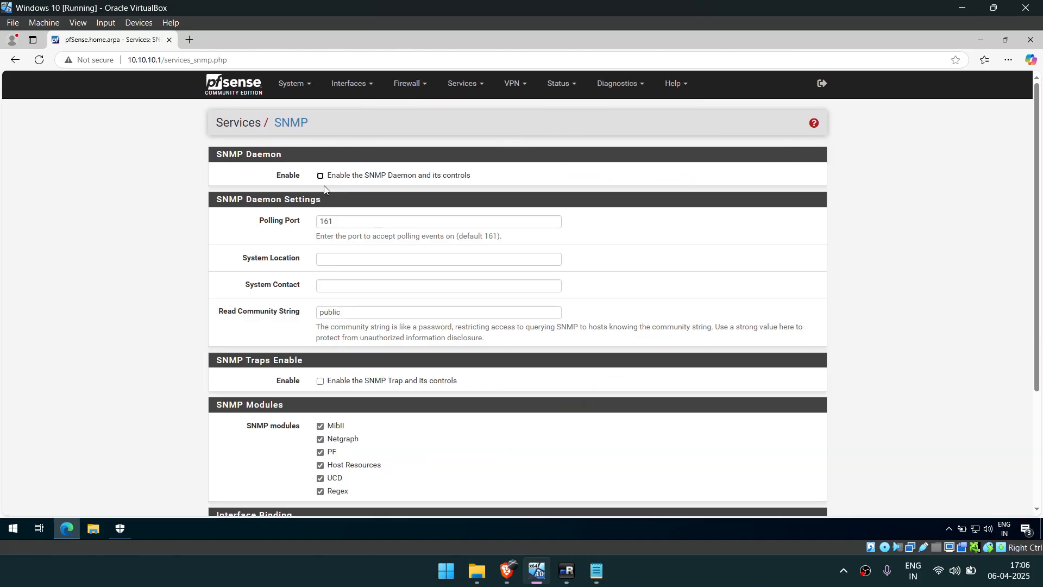
click(320, 176)
drag(340, 312, 293, 309)
text(SNMPPass)
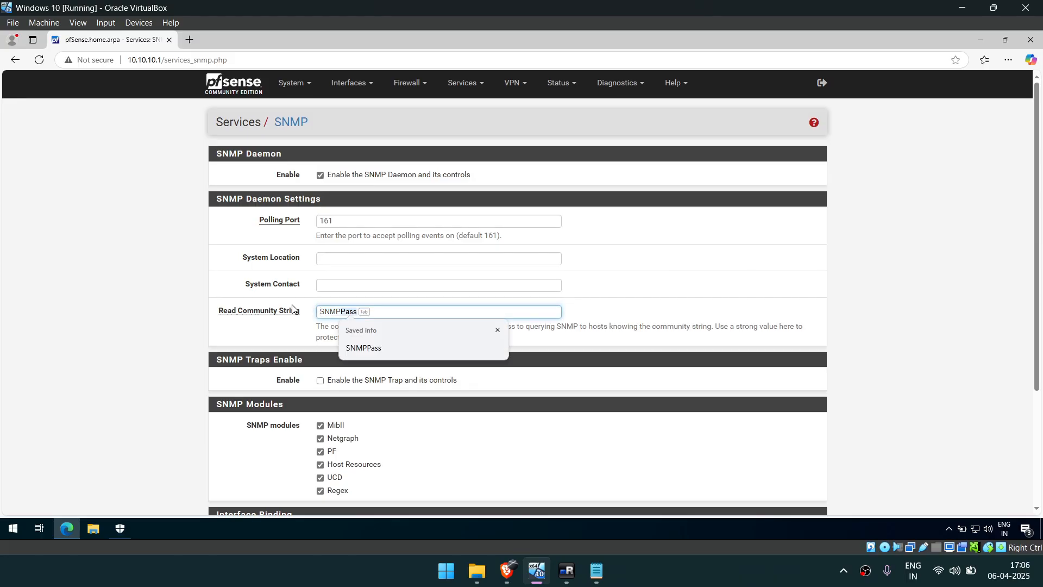
click(382, 346)
Review and save the SNMP settings with all modules and all bind interfaces, and reload the SNMP page to check them.
scroll(386, 380, down, 3)
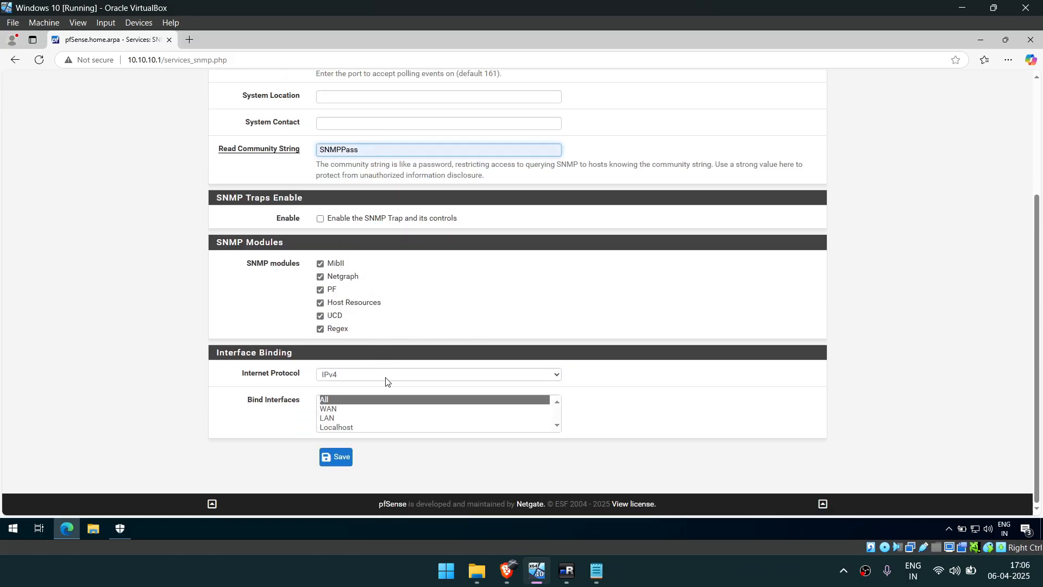
scroll(386, 284, up, 3)
scroll(389, 317, down, 3)
scroll(389, 316, up, 3)
scroll(401, 252, down, 3)
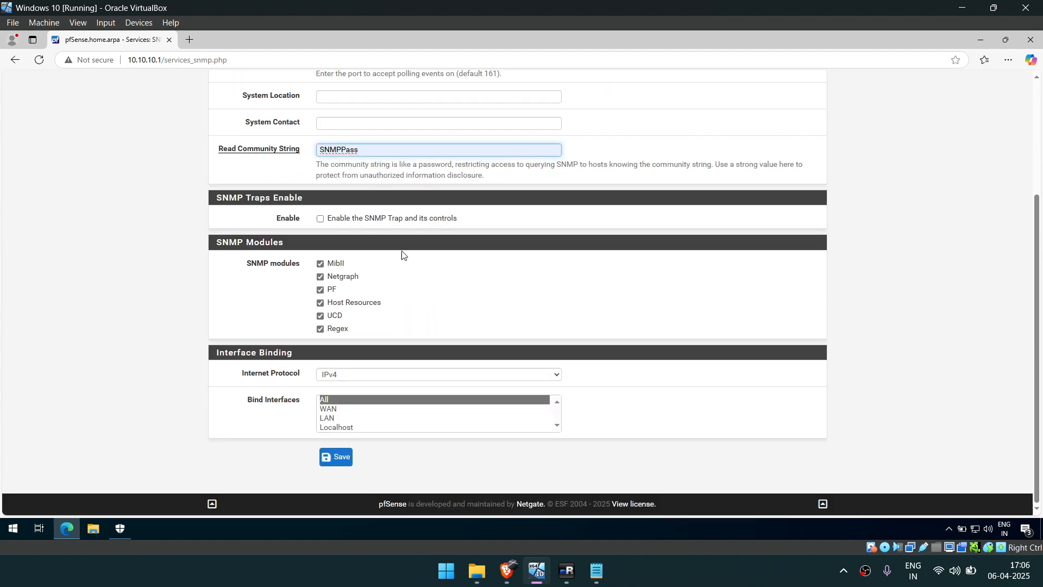
click(340, 467)
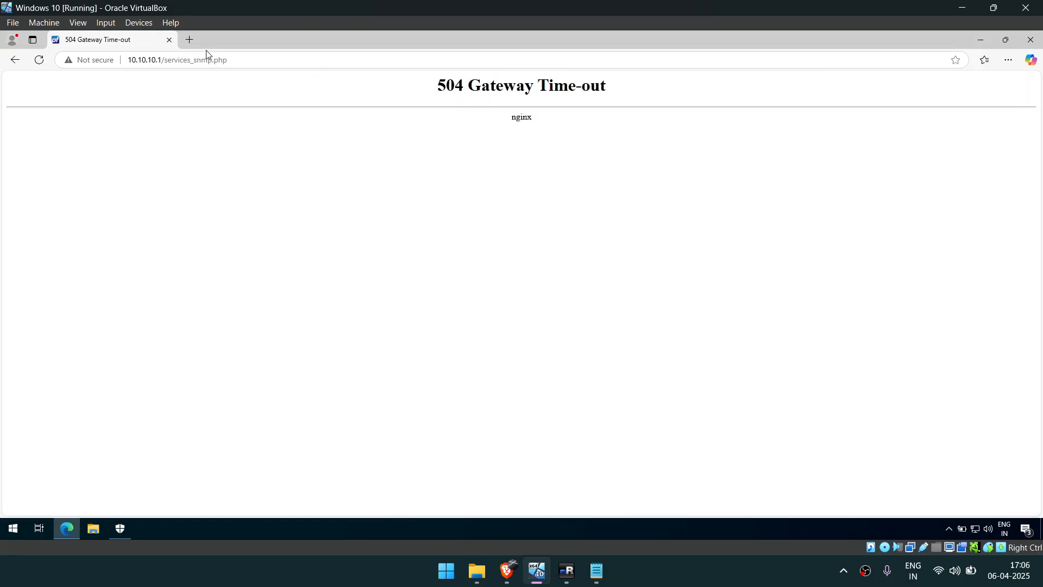
click(183, 62)
key(Return)
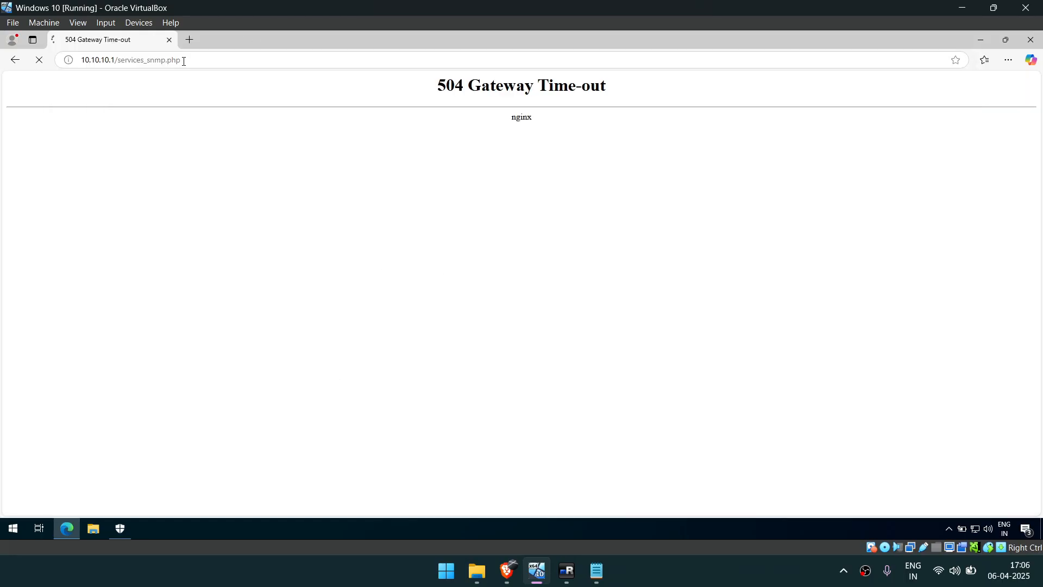
scroll(431, 263, down, 3)
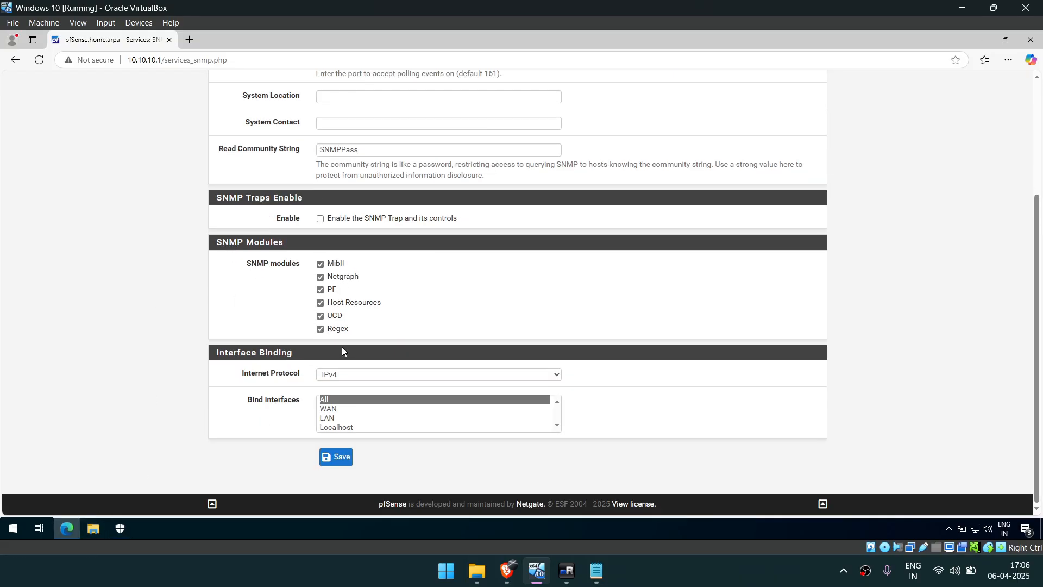
Switch back to Zabbix in the browser, check the pfSense template, and open the Hosts list.
click(508, 571)
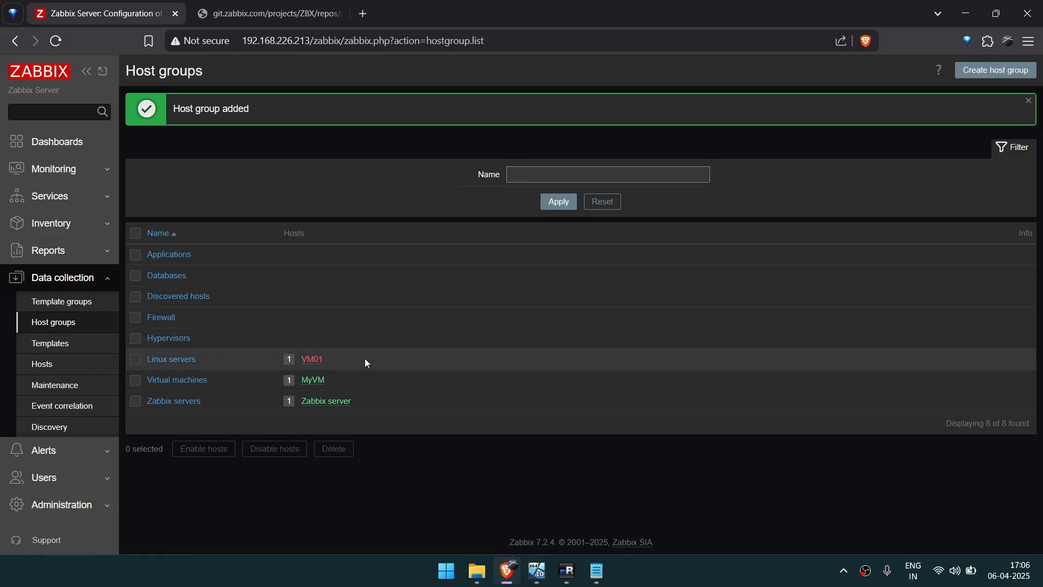
click(61, 348)
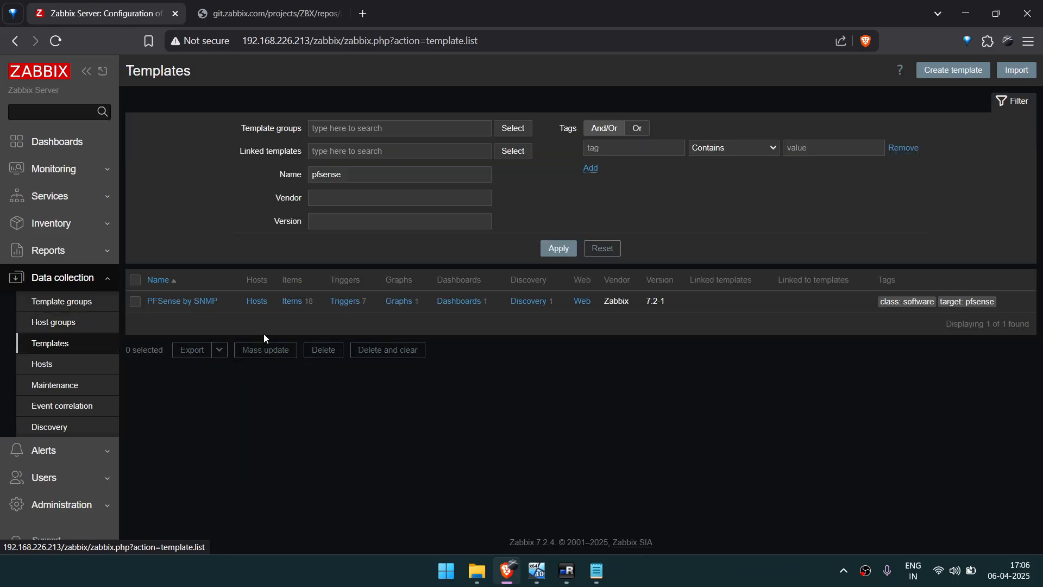
click(42, 364)
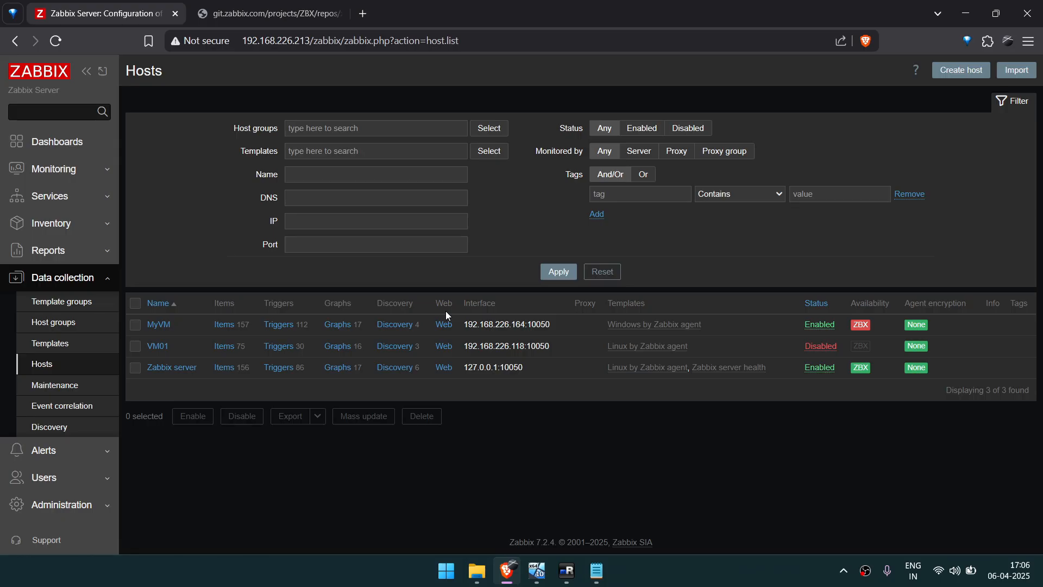
Switch to the Monitoring terminal in mRemoteNG and run sudo apt install snmp, entering the sudo password.
click(567, 570)
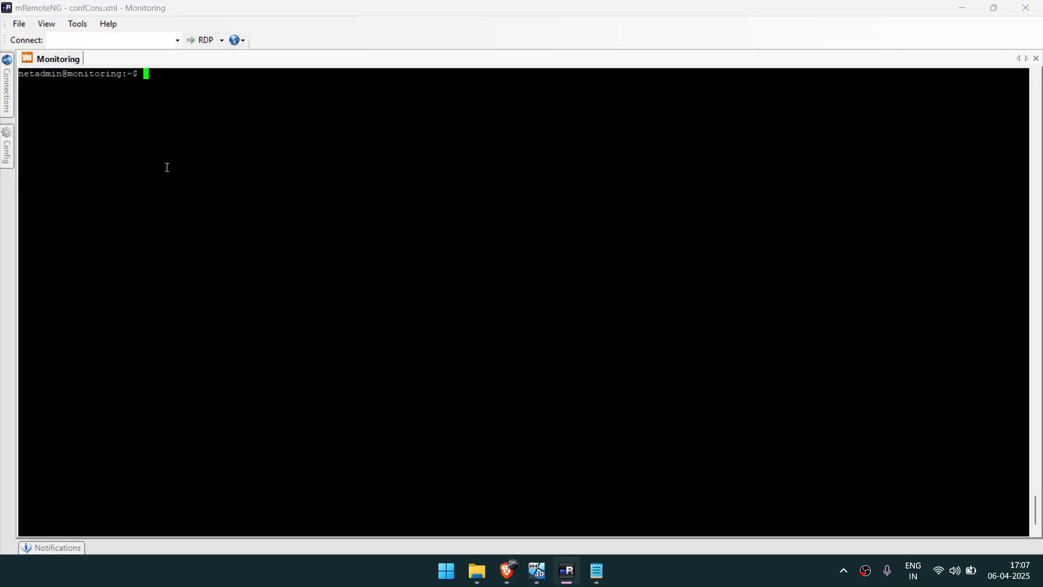
text(sudo apt install snmp)
key(Return)
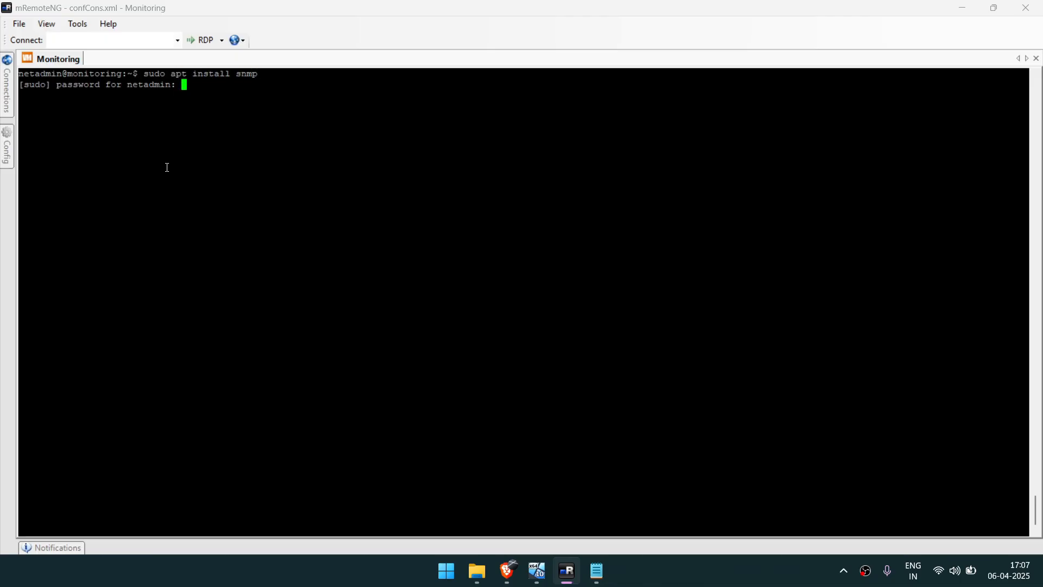
key(Return)
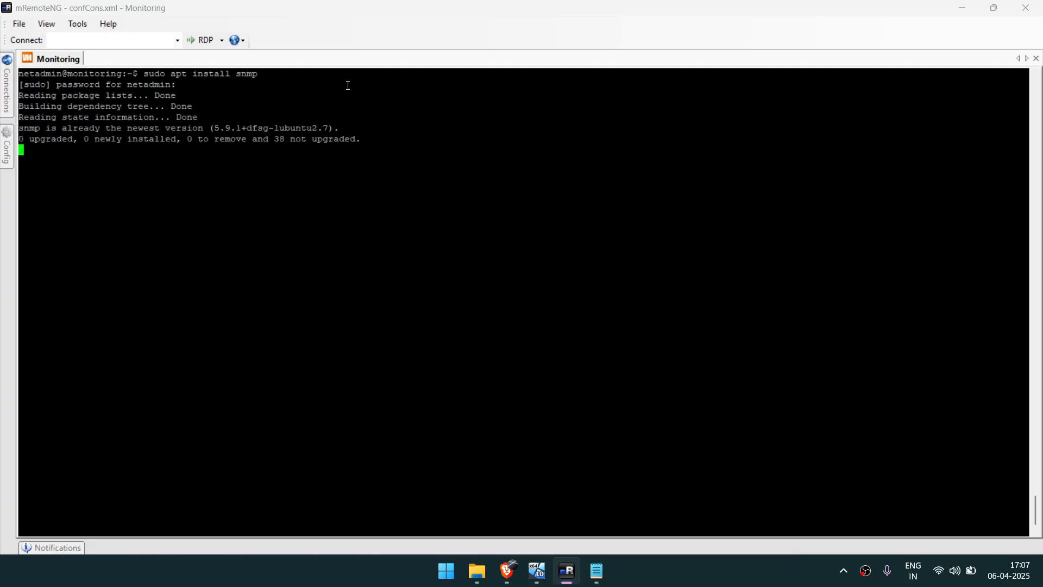
Test SNMP access by running snmpwalk with -v2c and the read community string against 10.10.10.1, and interrupt the output.
text(sn)
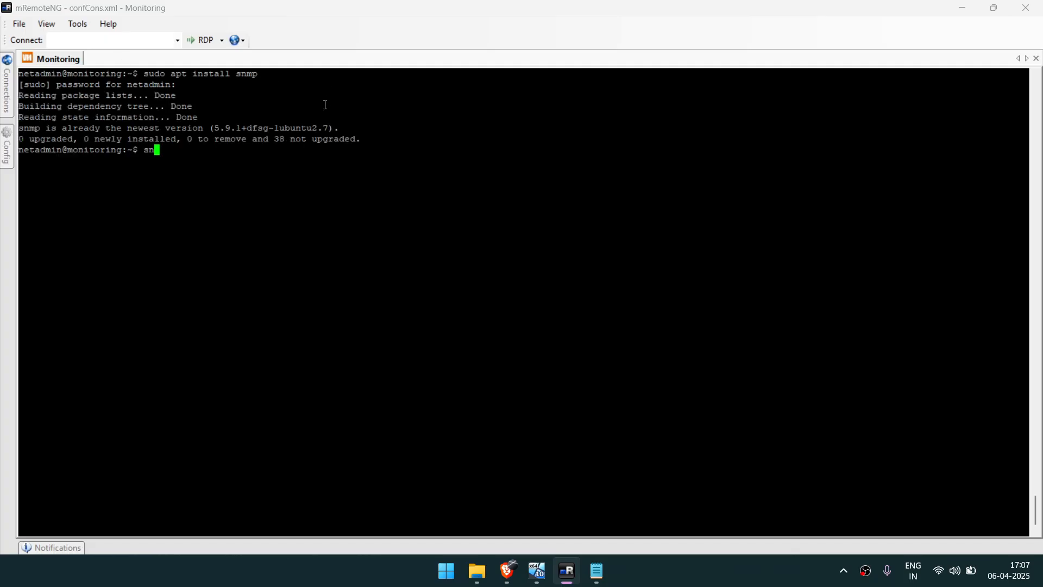
text(mpwalk -v2c -c SNMPPass)
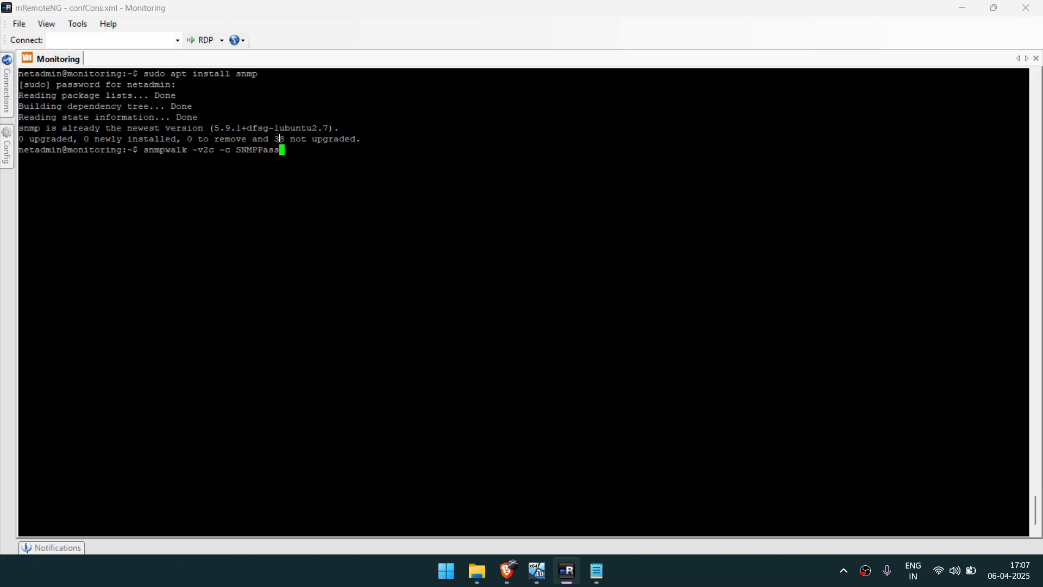
double_click(257, 151)
text(10.10.10.1)
drag(140, 152, 334, 151)
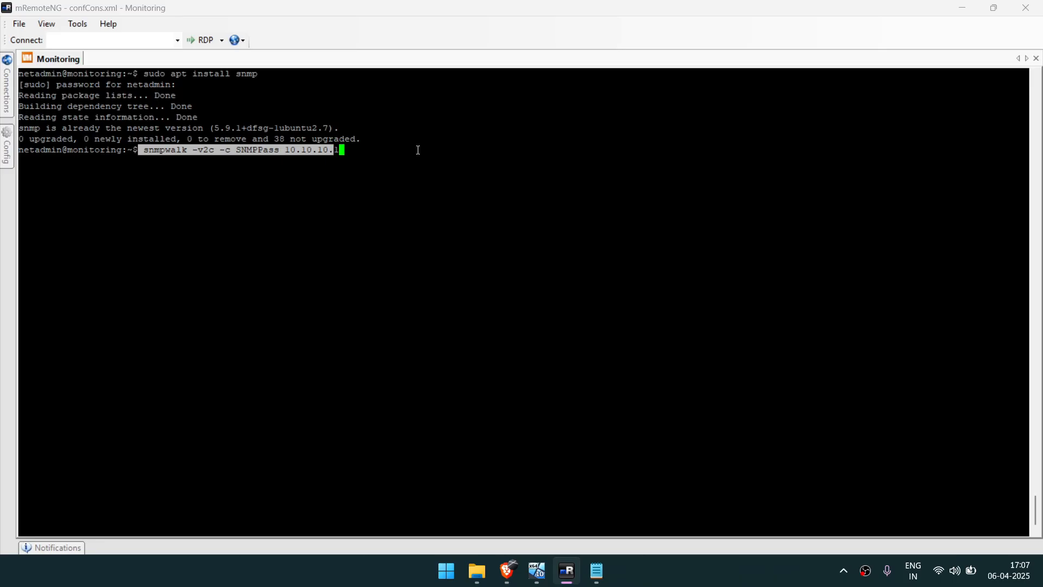
click(418, 151)
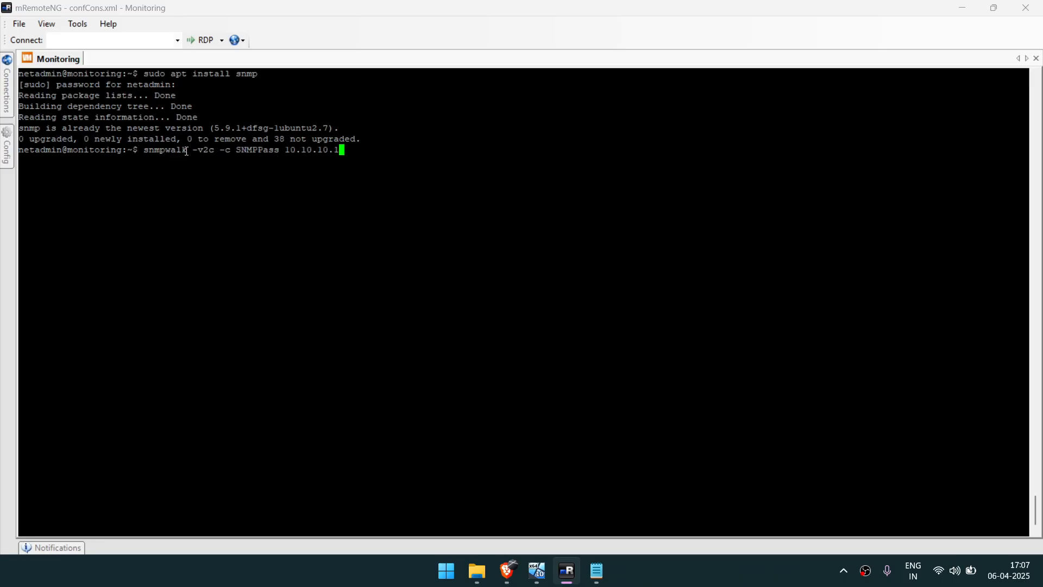
double_click(206, 148)
click(283, 164)
key(Return)
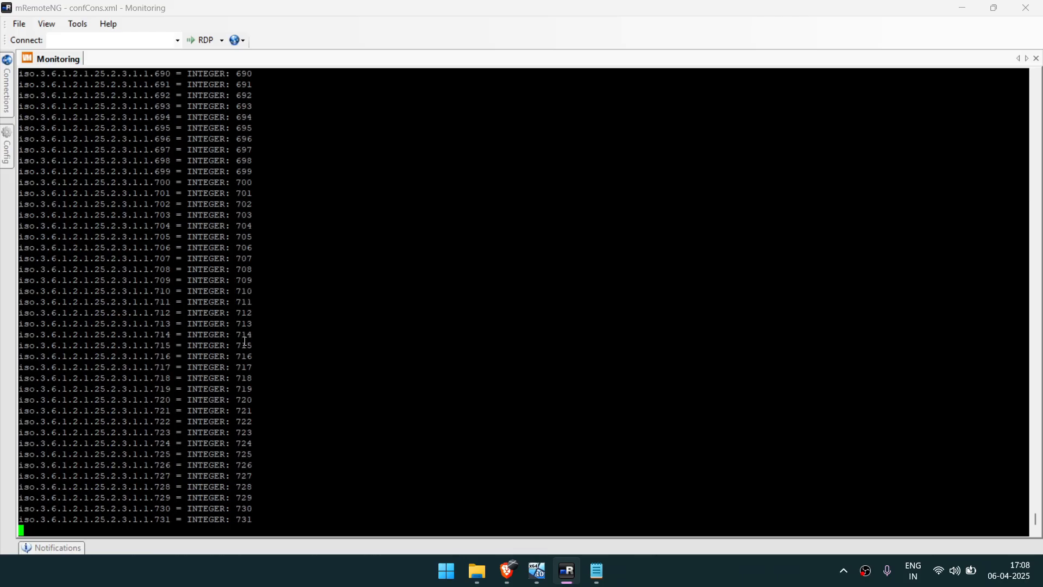
key(ctrl+c)
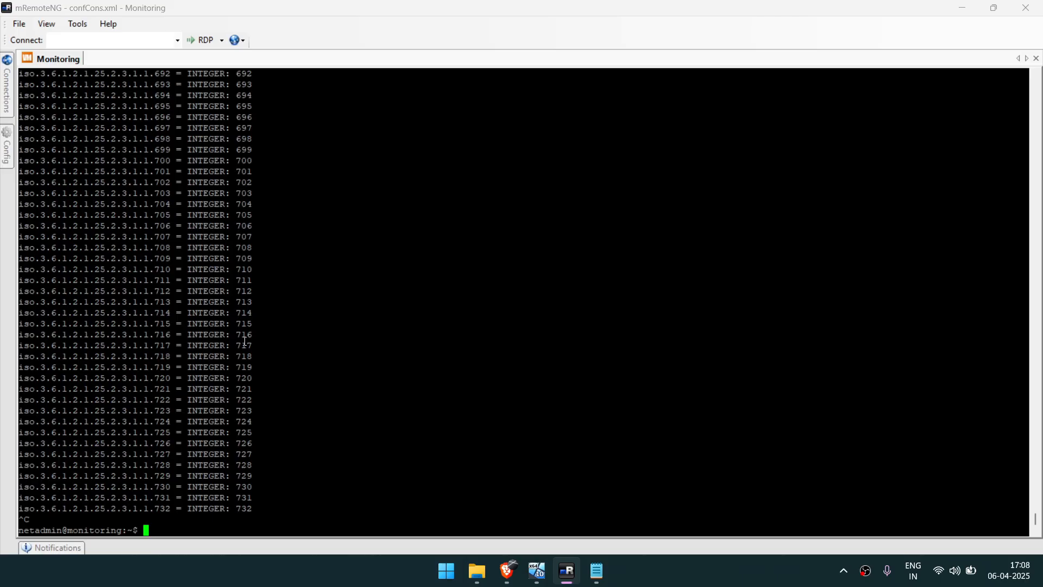
Switch back to Zabbix in the browser and start a new host with the host name Firewall.
click(508, 569)
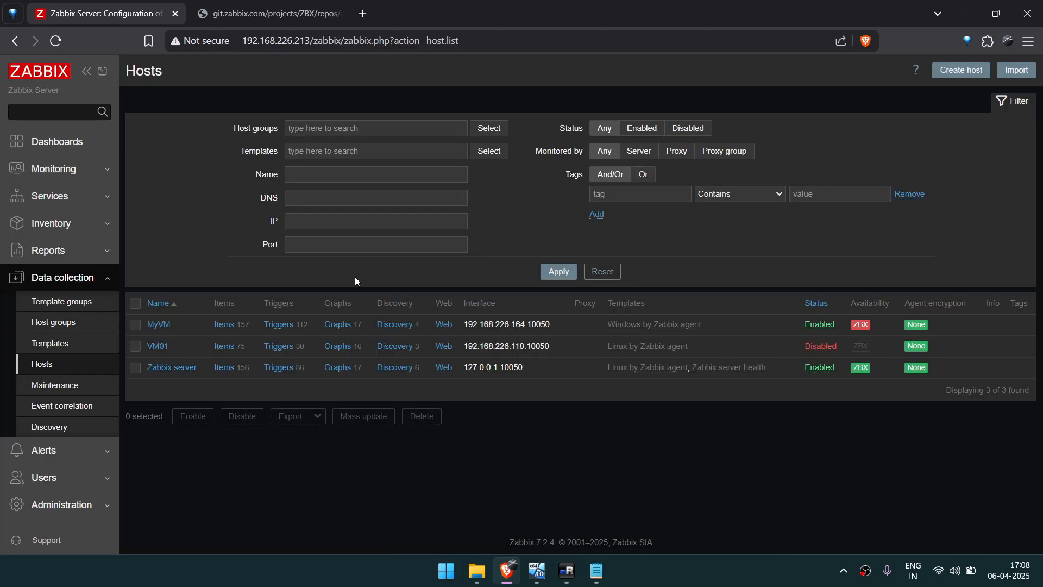
click(945, 67)
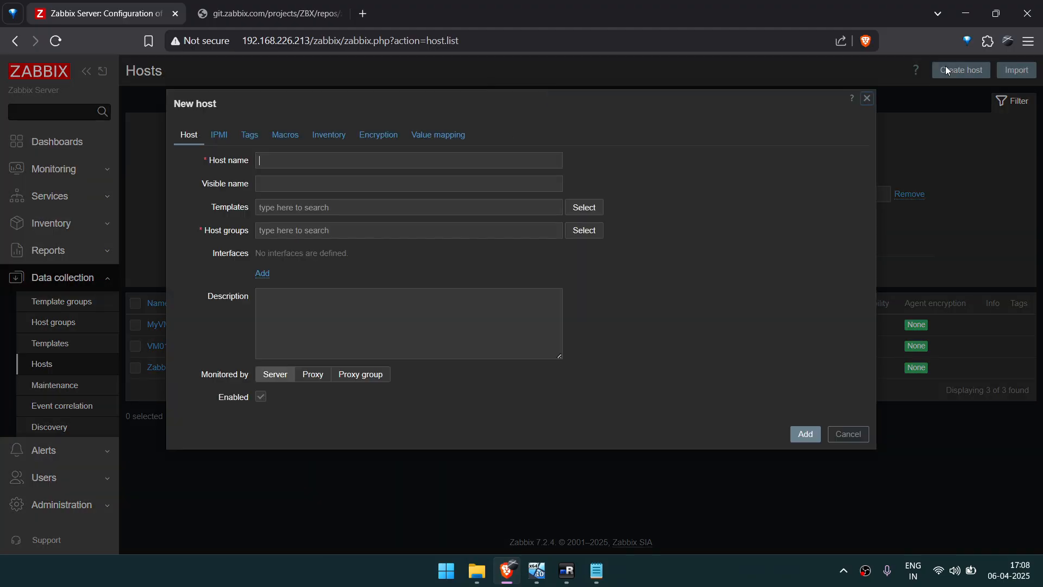
click(450, 156)
click(396, 185)
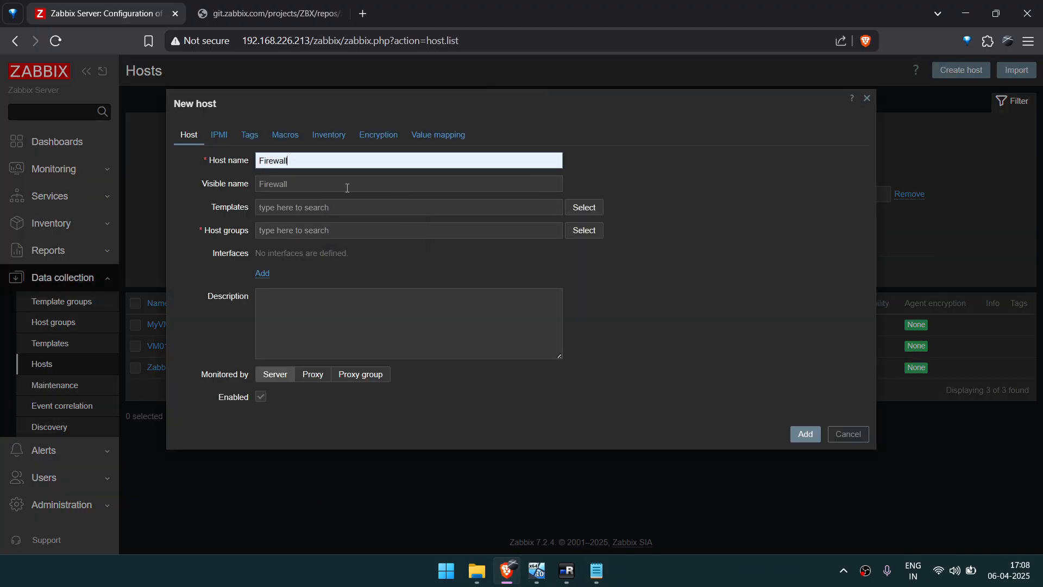
Link the PFSense by SNMP template from the Templates group to the new host.
click(585, 208)
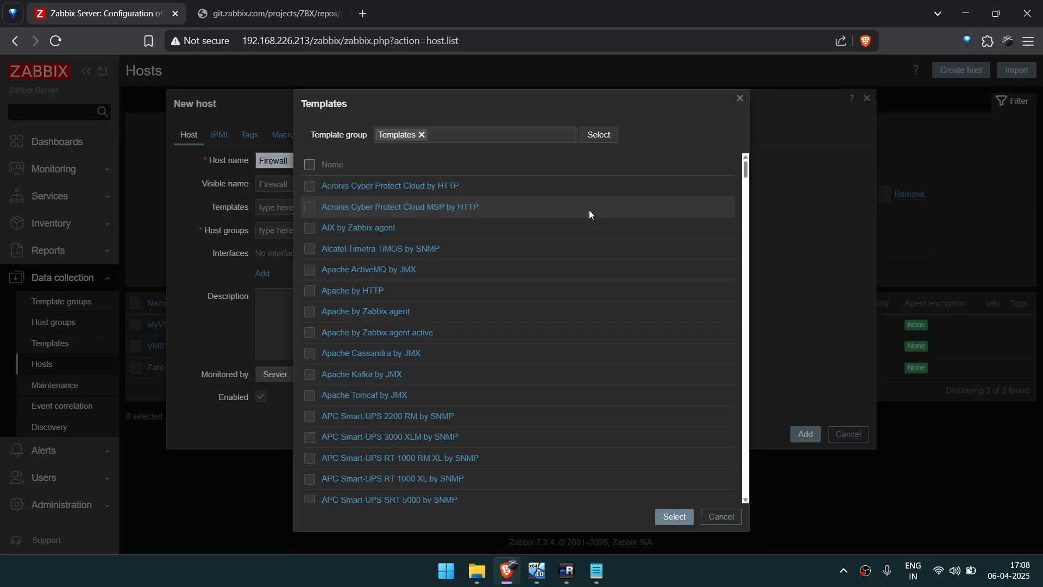
scroll(428, 393, down, 12)
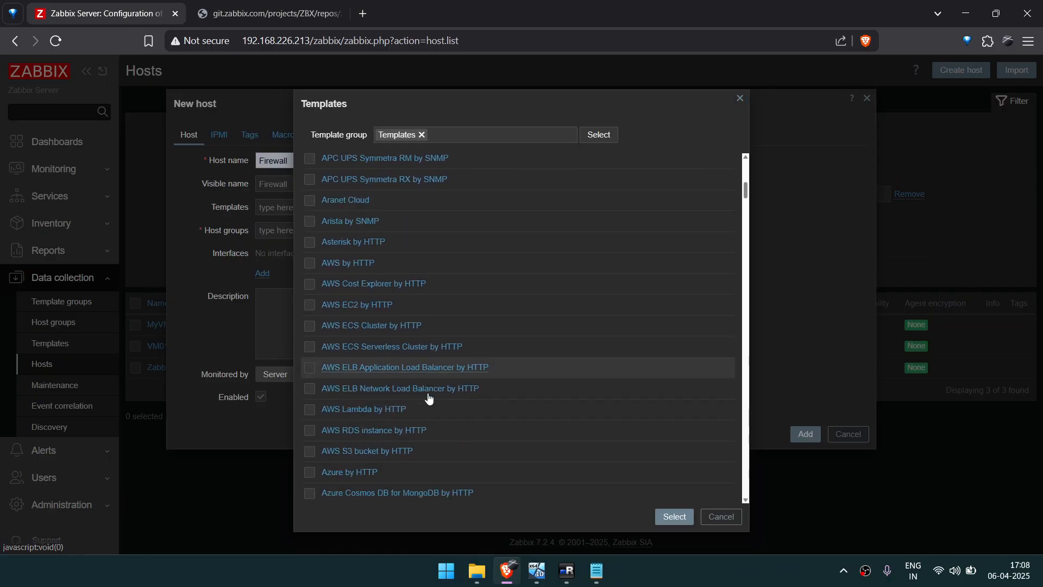
scroll(428, 393, down, 13)
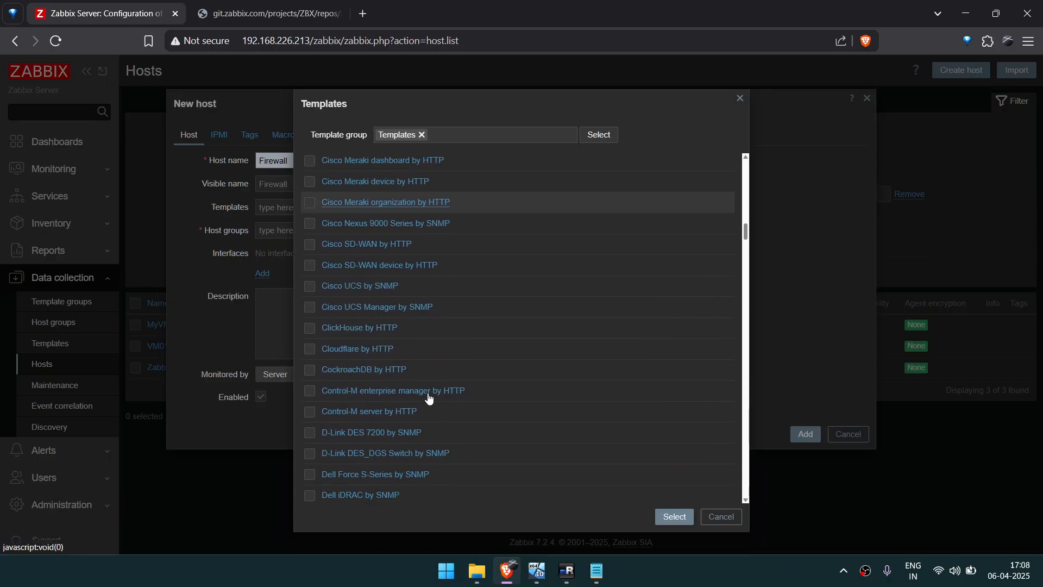
scroll(428, 393, down, 13)
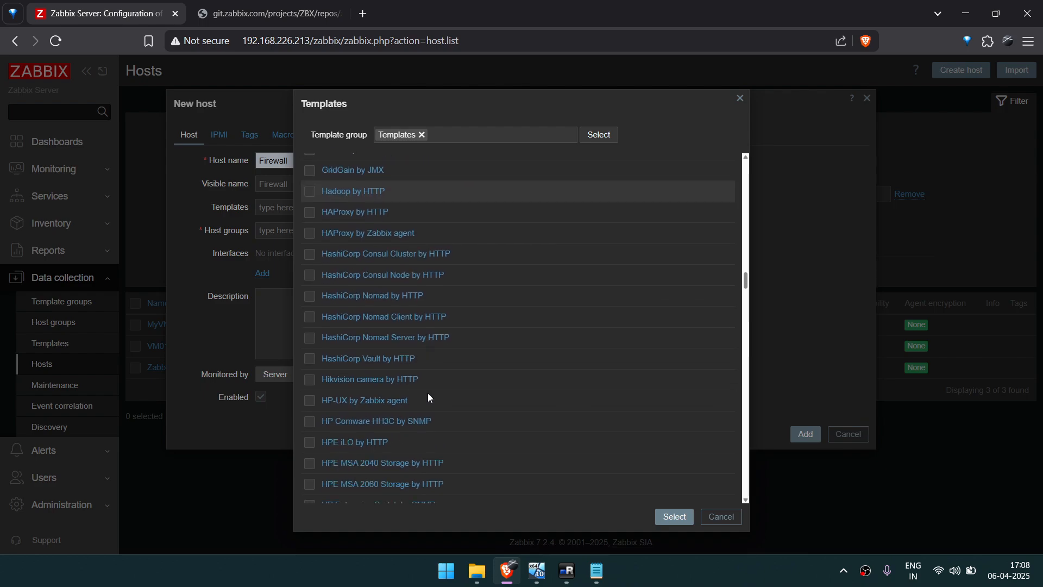
scroll(428, 393, down, 5)
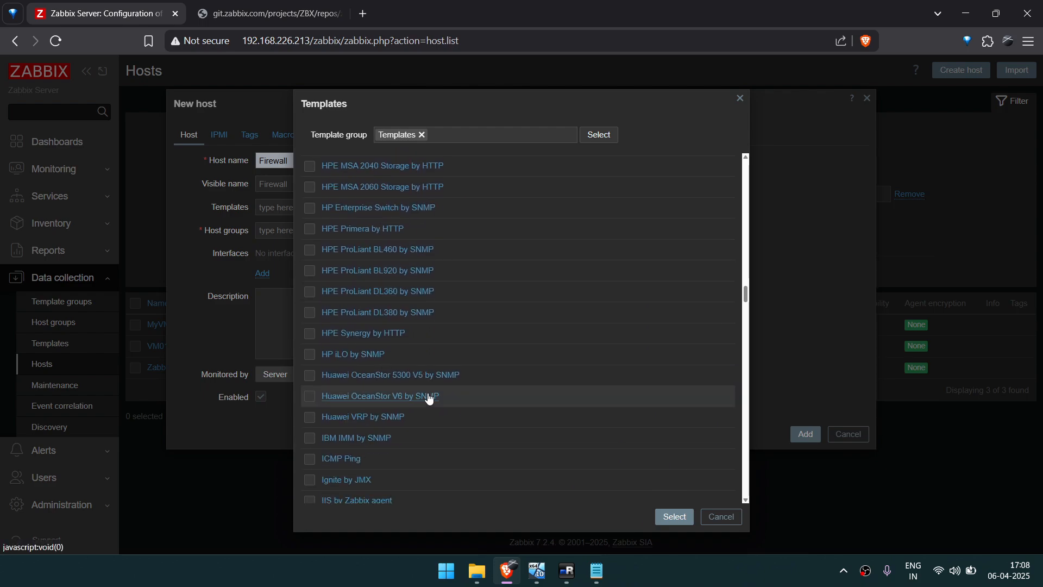
scroll(429, 398, down, 2)
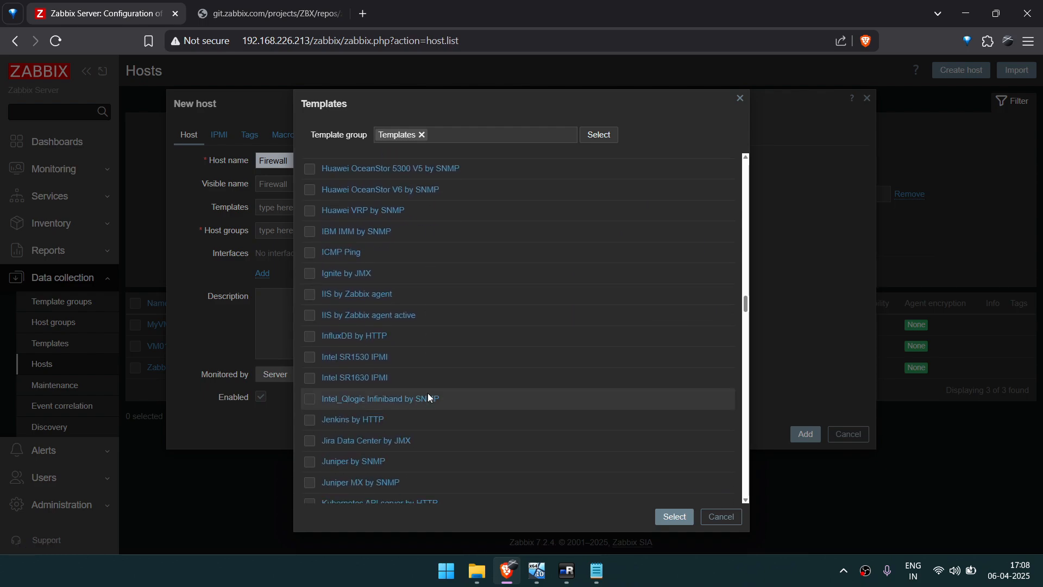
scroll(428, 398, down, 7)
scroll(428, 398, up, 16)
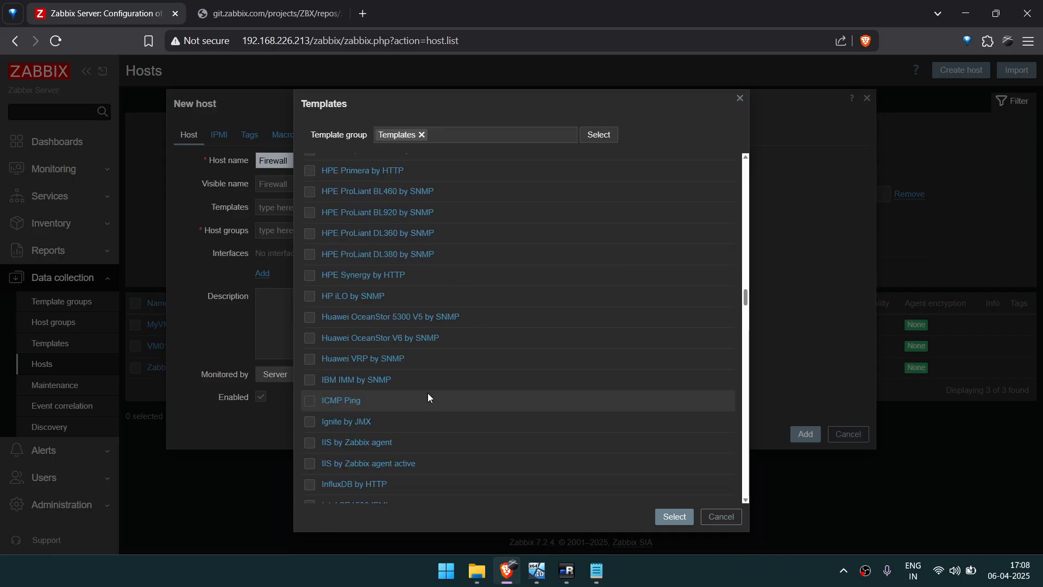
scroll(428, 398, up, 3)
scroll(428, 398, down, 15)
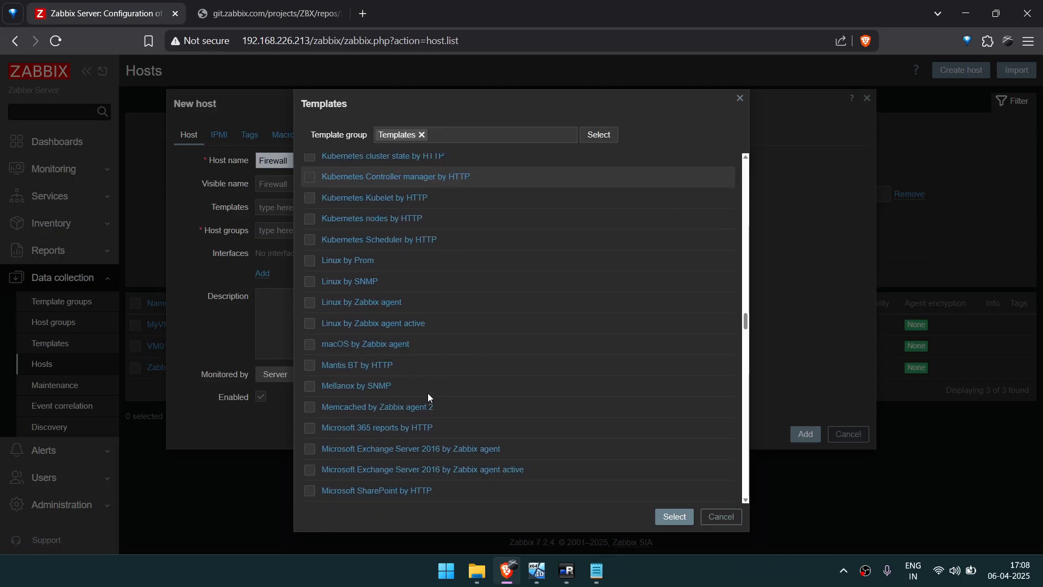
scroll(428, 399, down, 20)
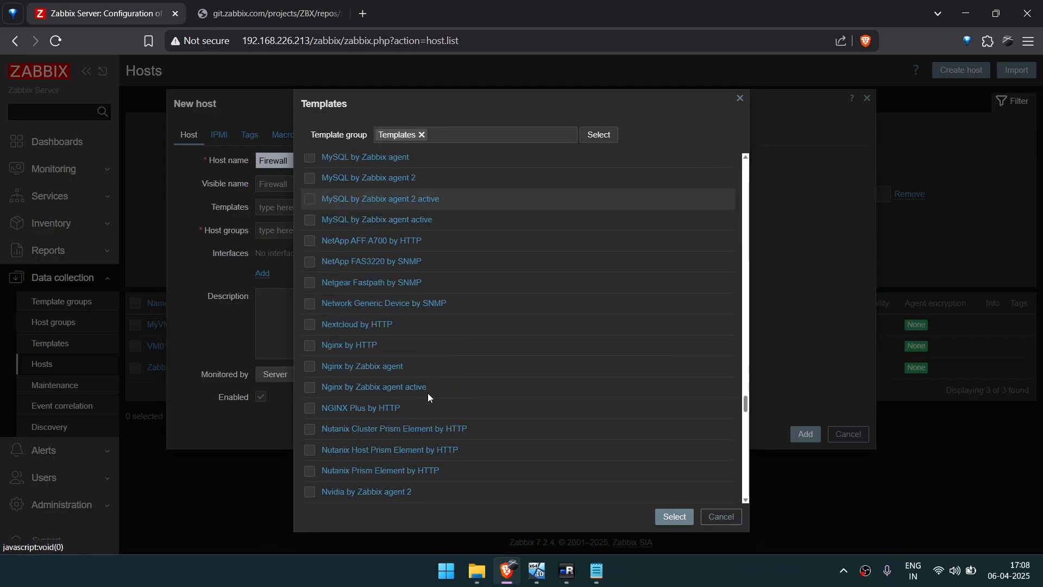
scroll(429, 398, down, 2)
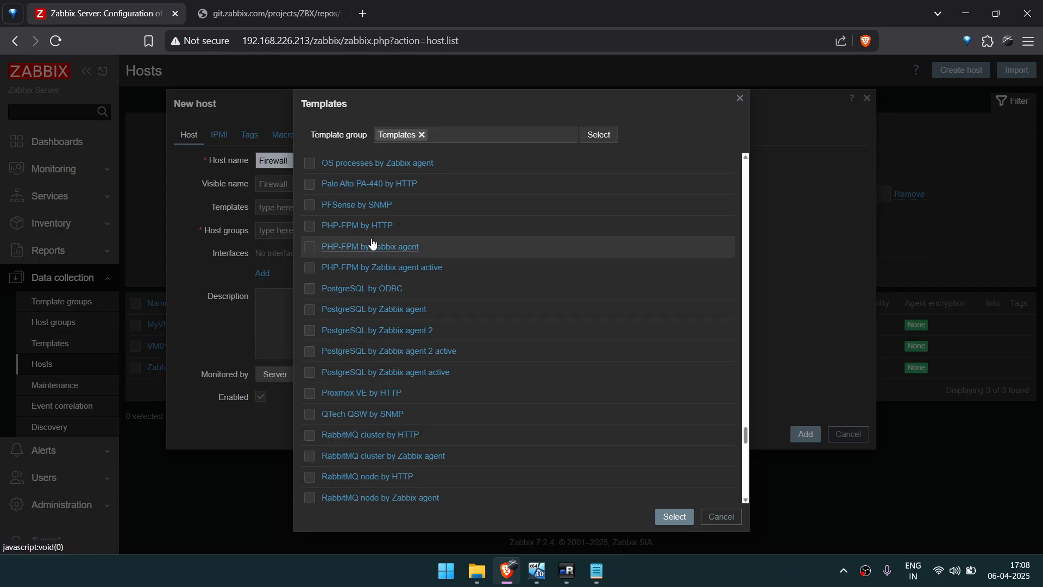
click(307, 205)
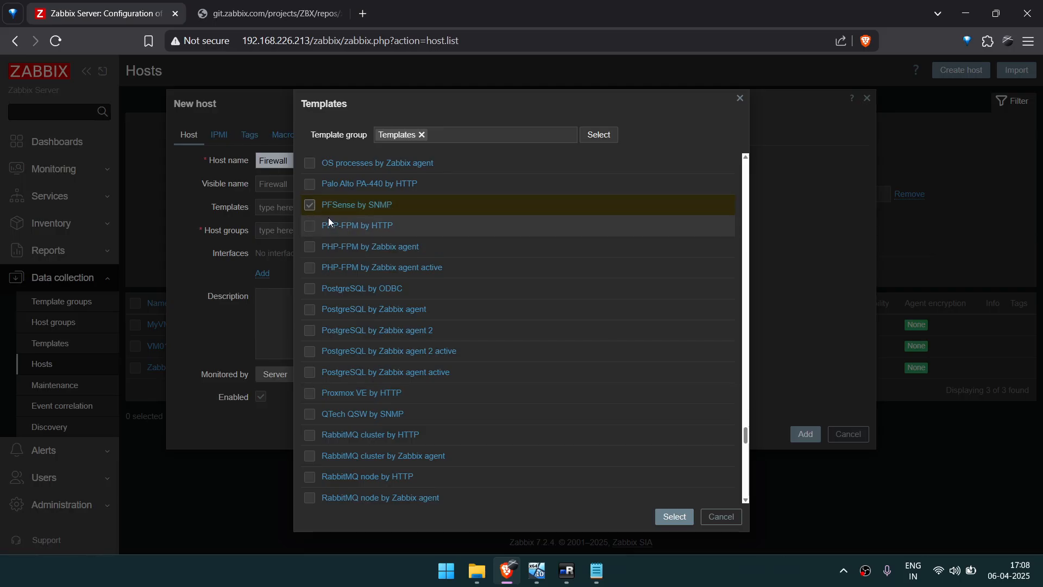
click(674, 516)
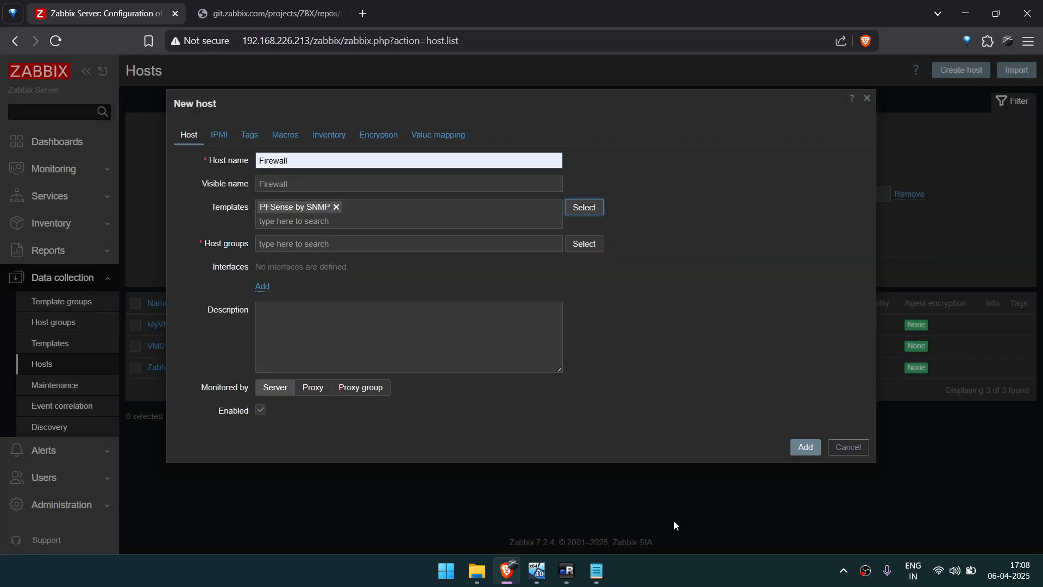
Assign the new host to the Firewall host group.
click(577, 243)
click(310, 220)
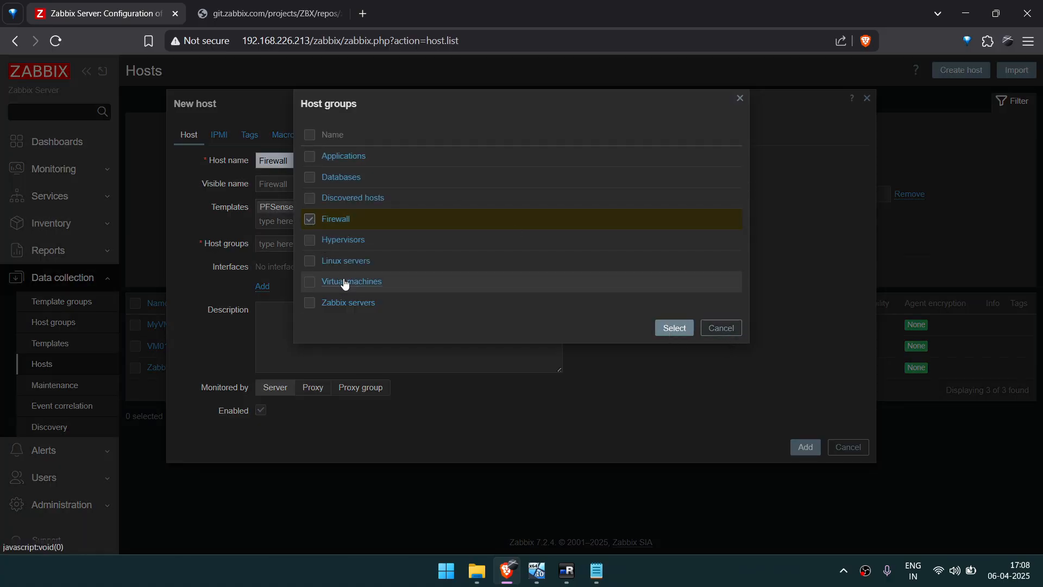
click(672, 329)
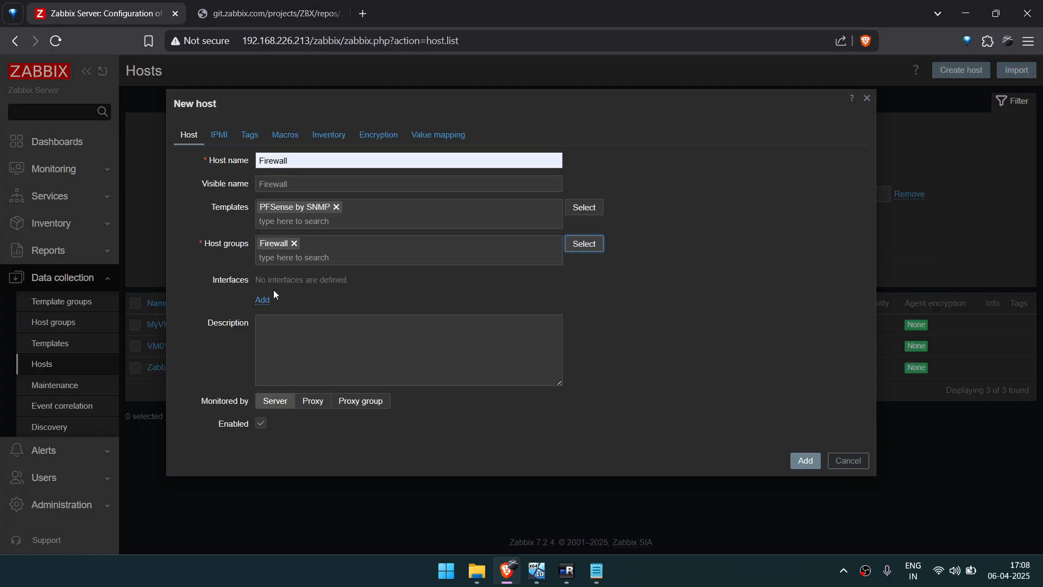
Add an SNMP interface to the host and set its IP address to 10.10.10.1.
click(262, 301)
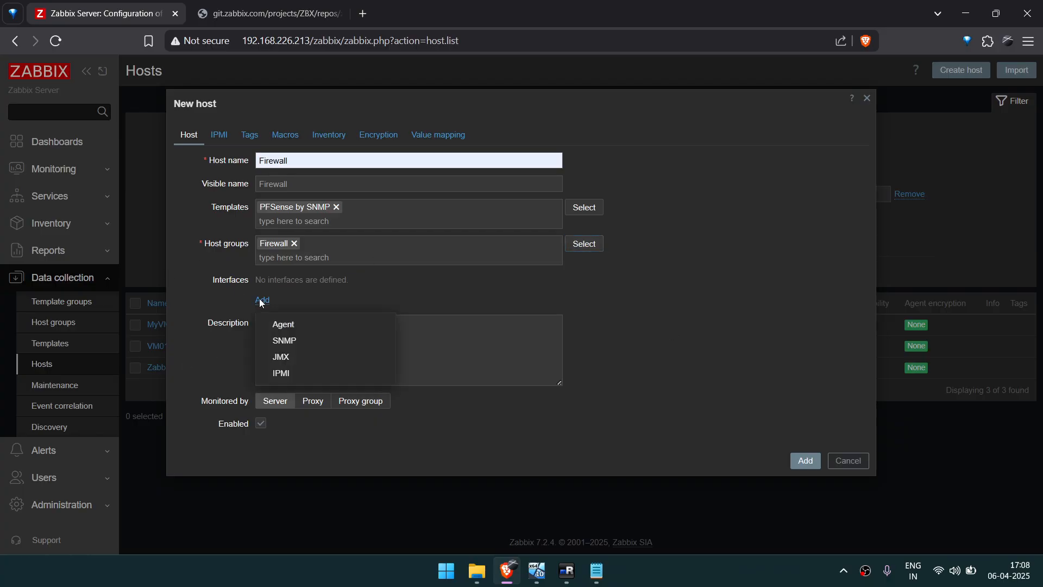
click(280, 343)
drag(350, 300, 250, 304)
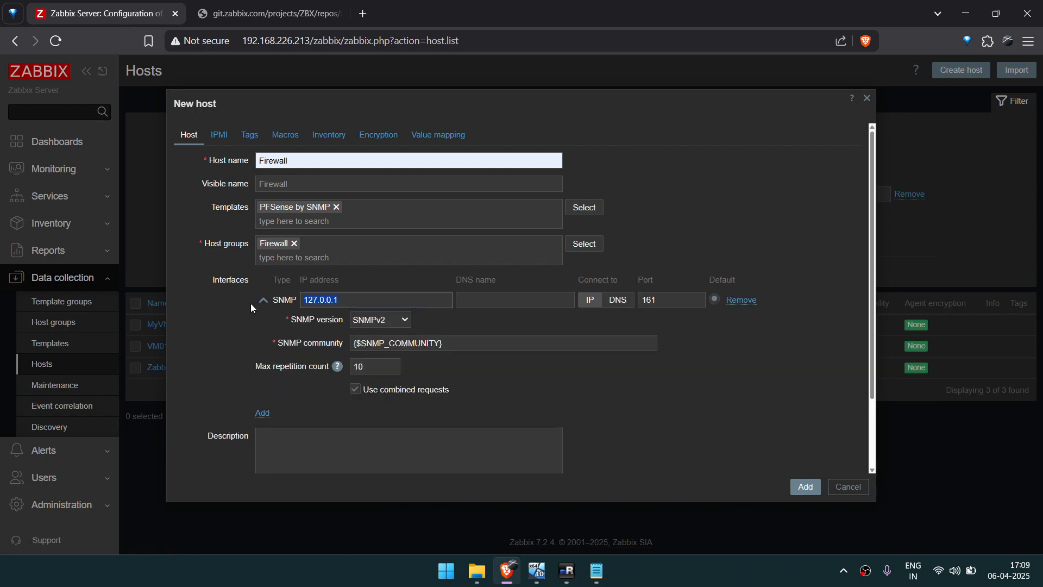
text(10.10.1)
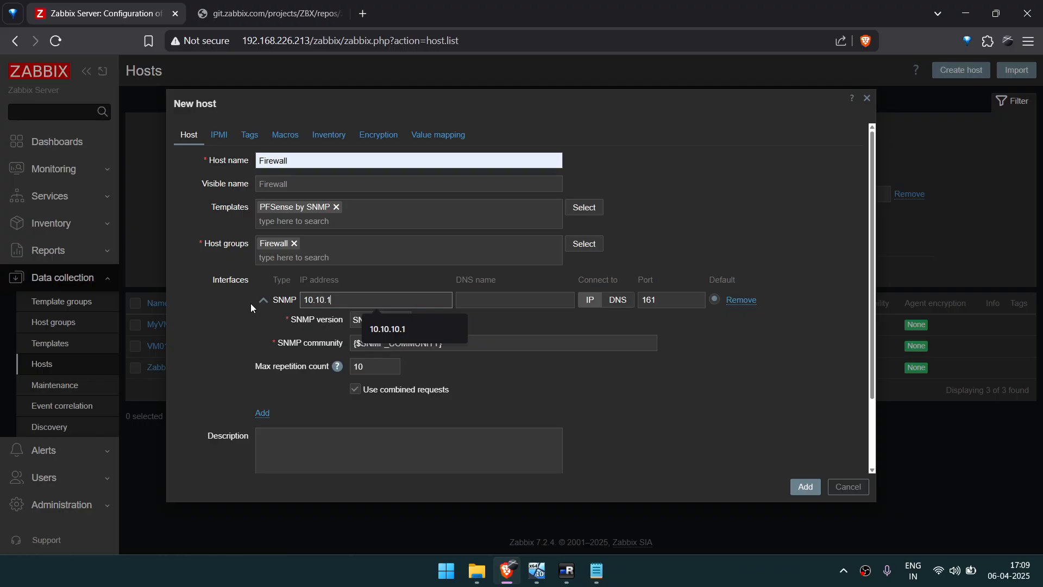
text(0.1)
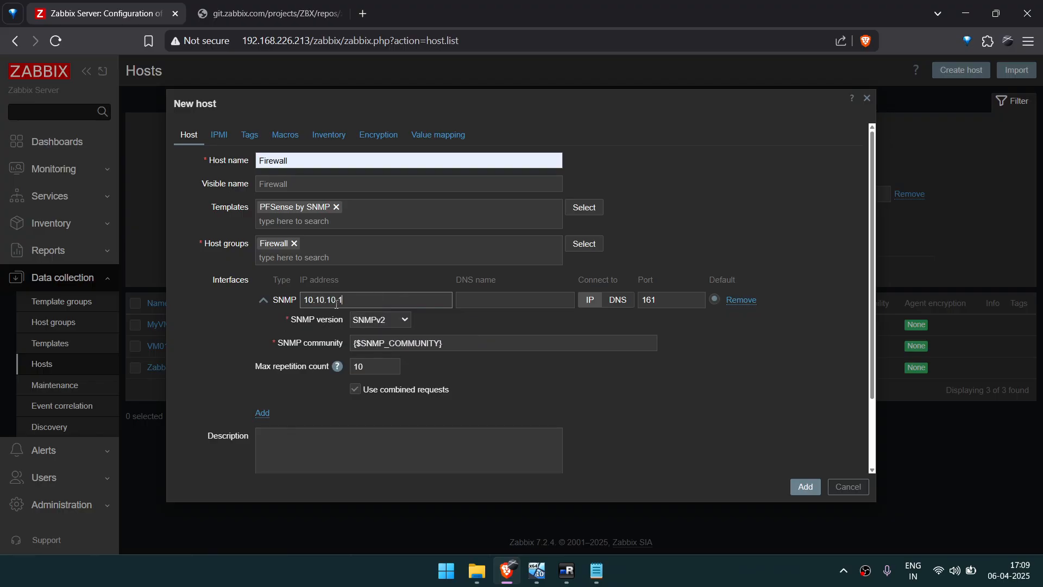
Try SNMPv3 as the interface's SNMP version and set it back to SNMPv2.
click(405, 315)
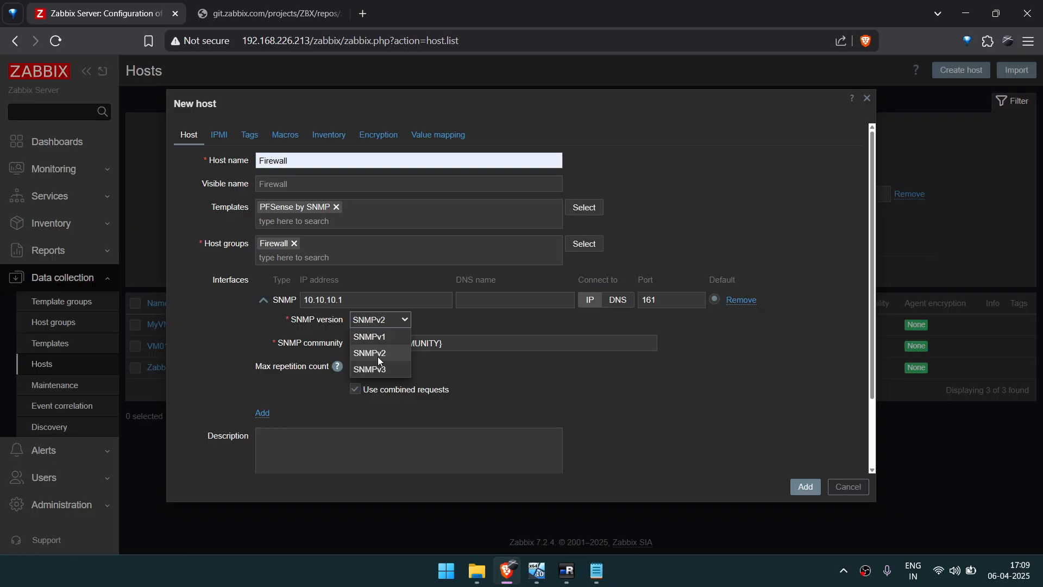
click(377, 355)
click(402, 322)
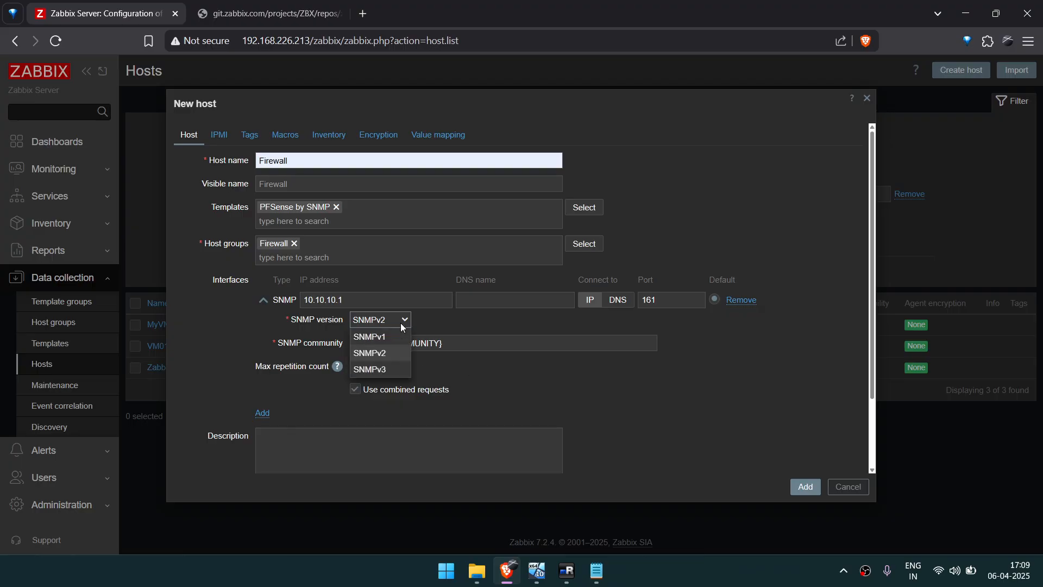
click(385, 370)
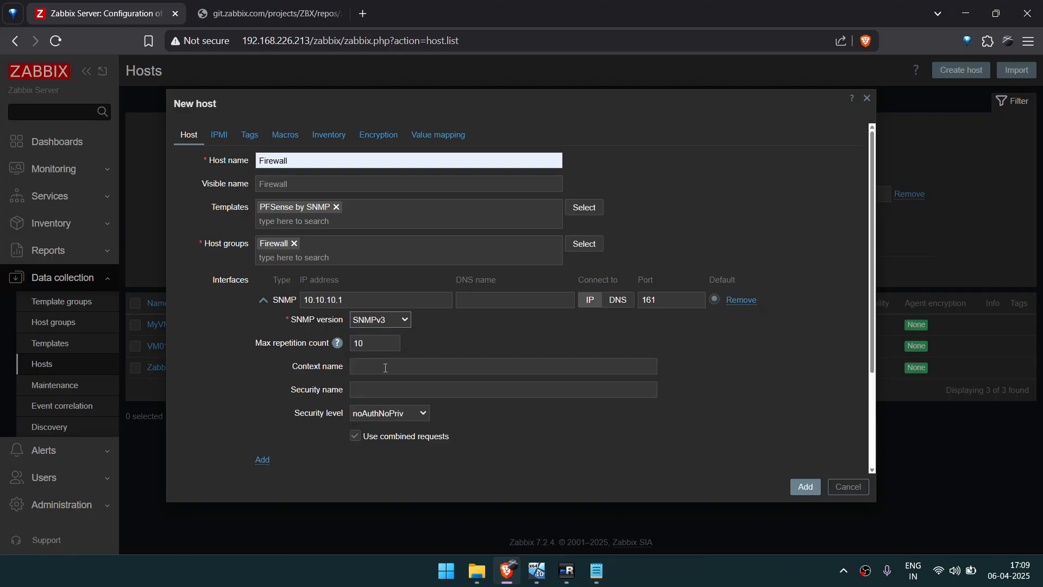
click(391, 319)
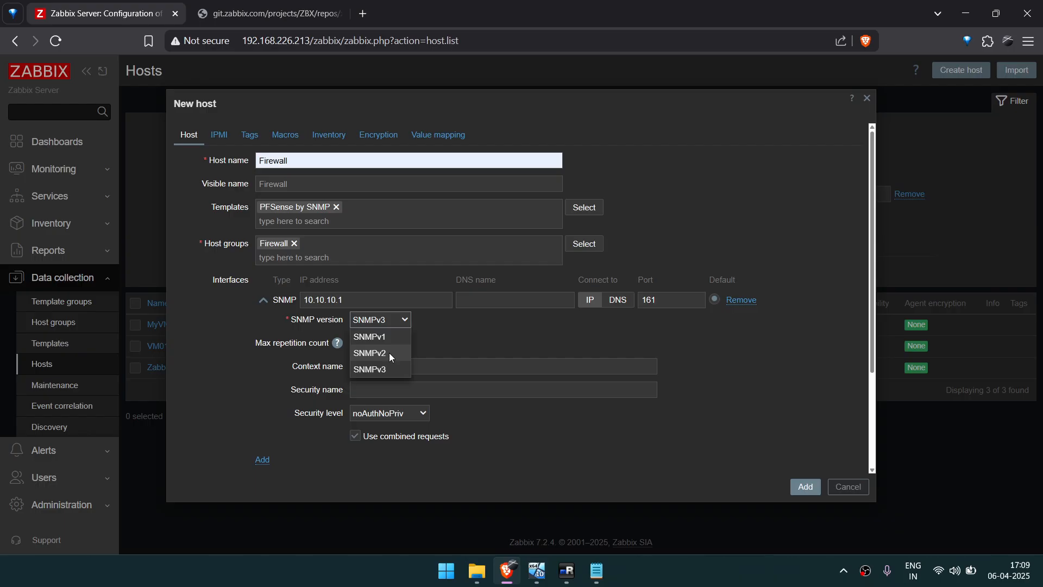
click(389, 353)
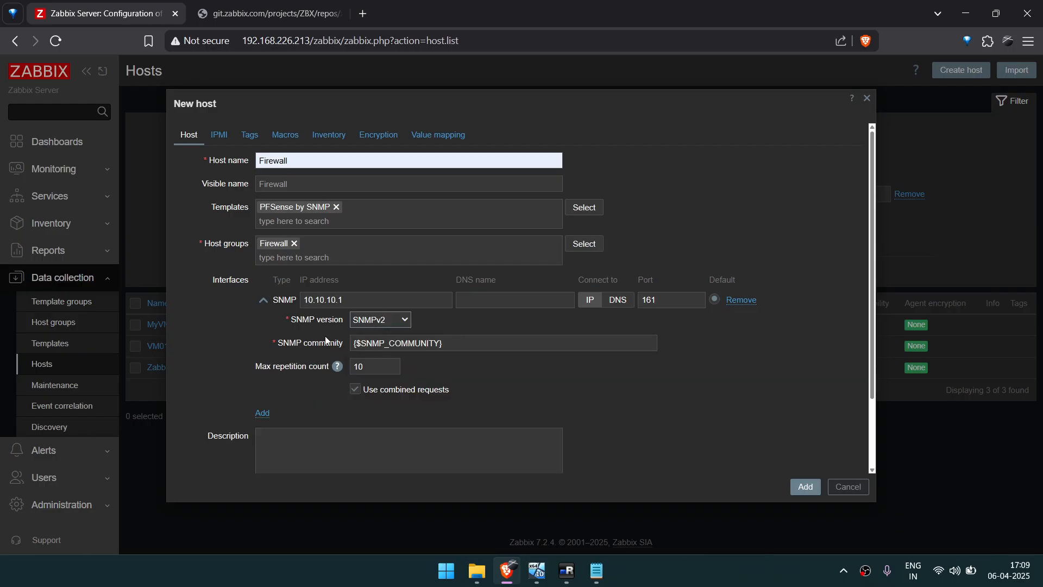
Copy {$SNMP_COMMUNITY} from the SNMP interface's community setting and enter it as a macro name in the new host's host macros.
drag(453, 350, 331, 351)
key(ctrl+c)
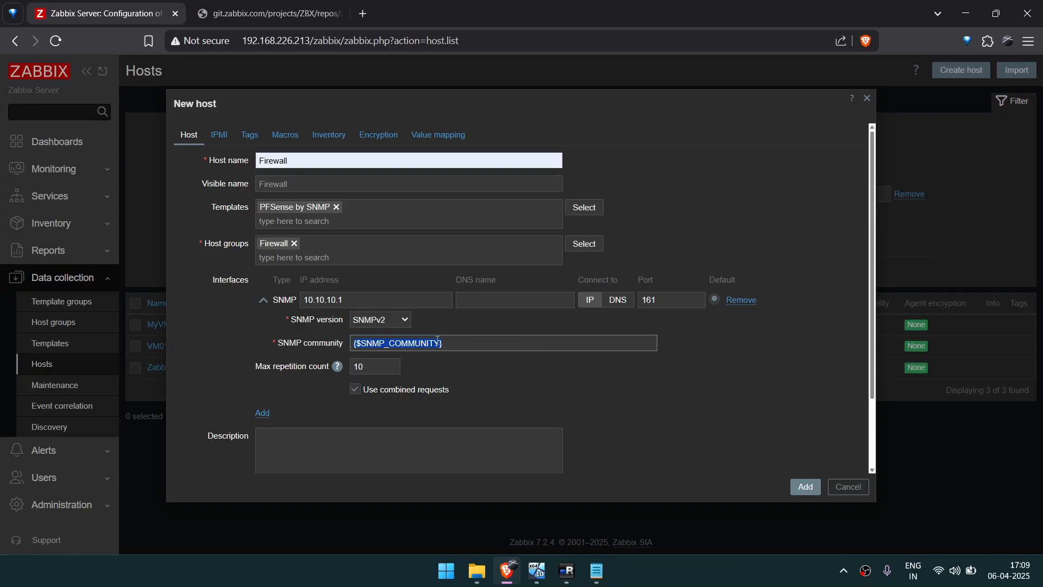
click(282, 137)
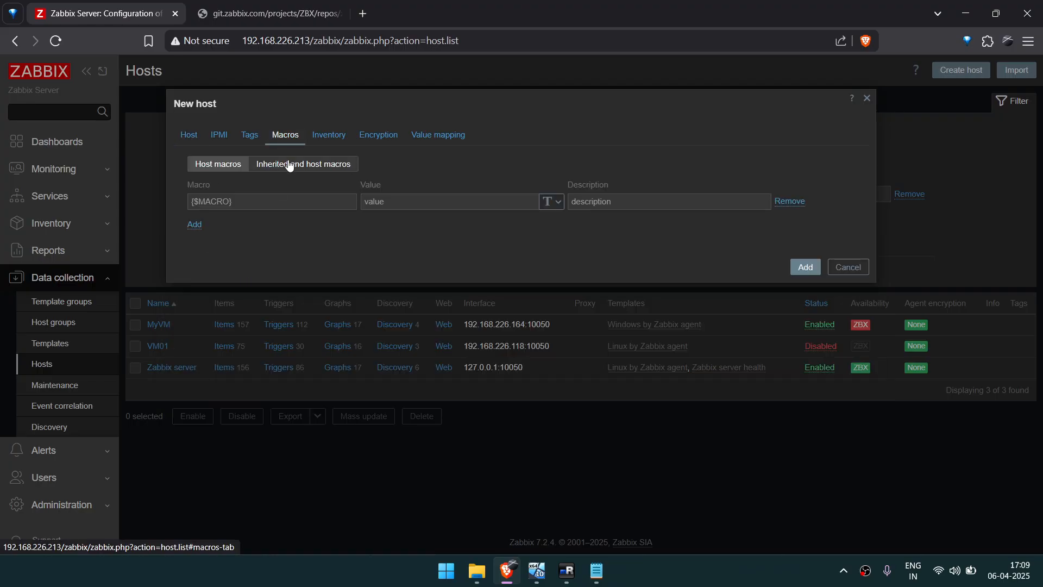
click(278, 203)
key(ctrl+v)
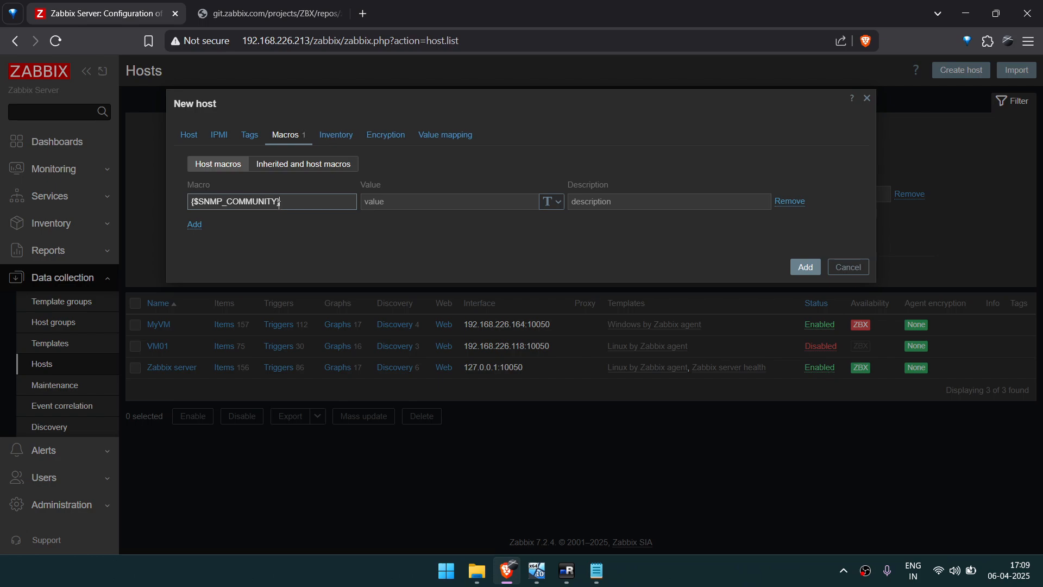
click(200, 143)
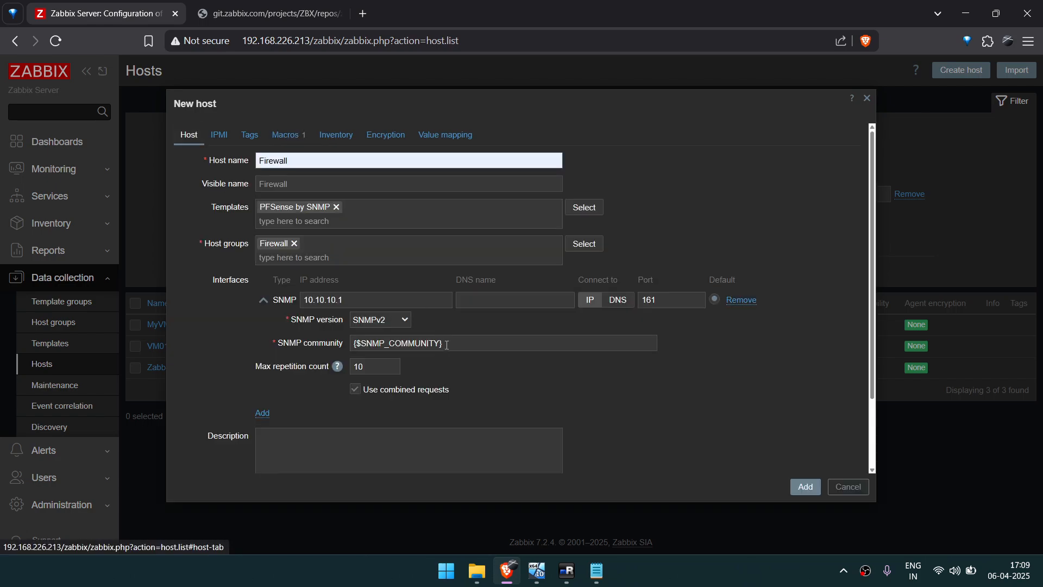
drag(446, 347, 336, 335)
click(279, 137)
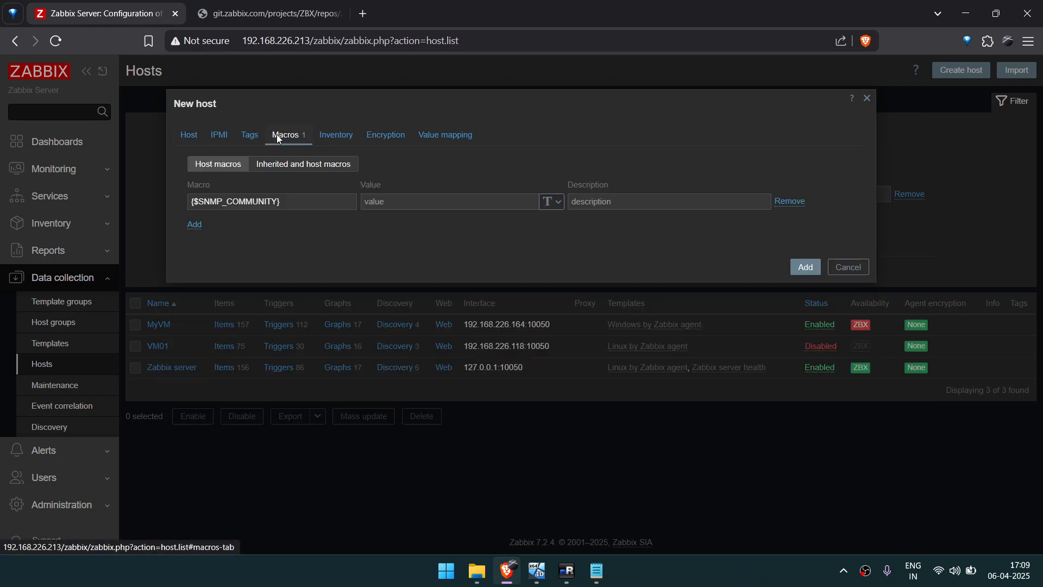
Enter the SNMP community string as the {$SNMP_COMMUNITY} macro's value and mask it as secret text.
click(415, 197)
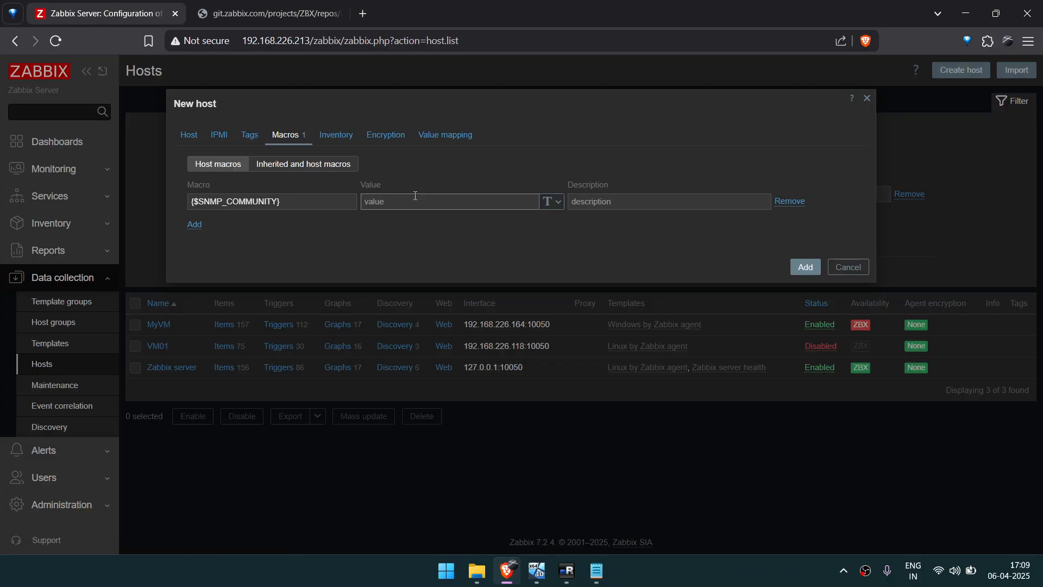
text(SNMPPass)
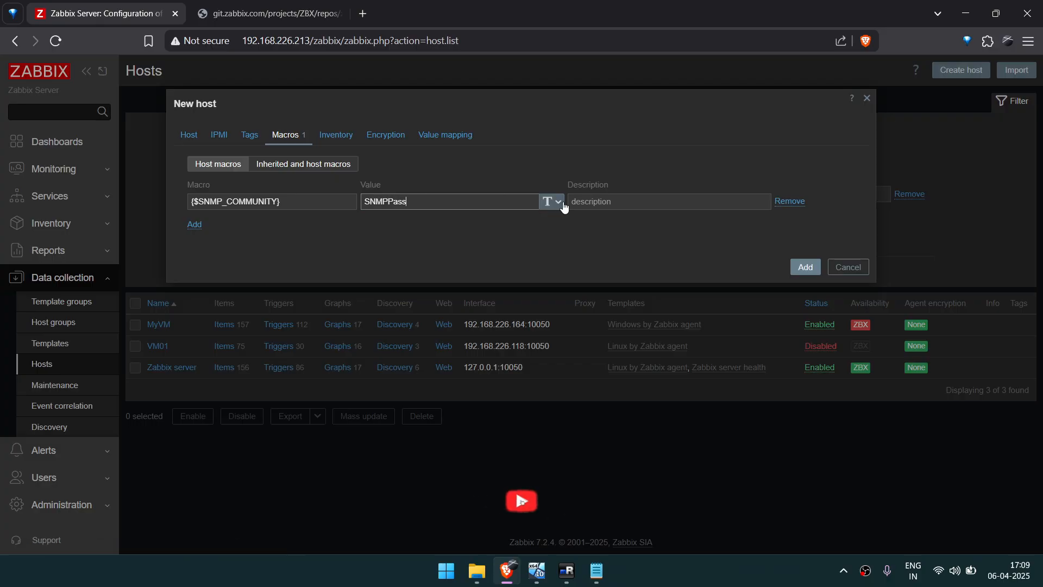
click(554, 201)
click(567, 238)
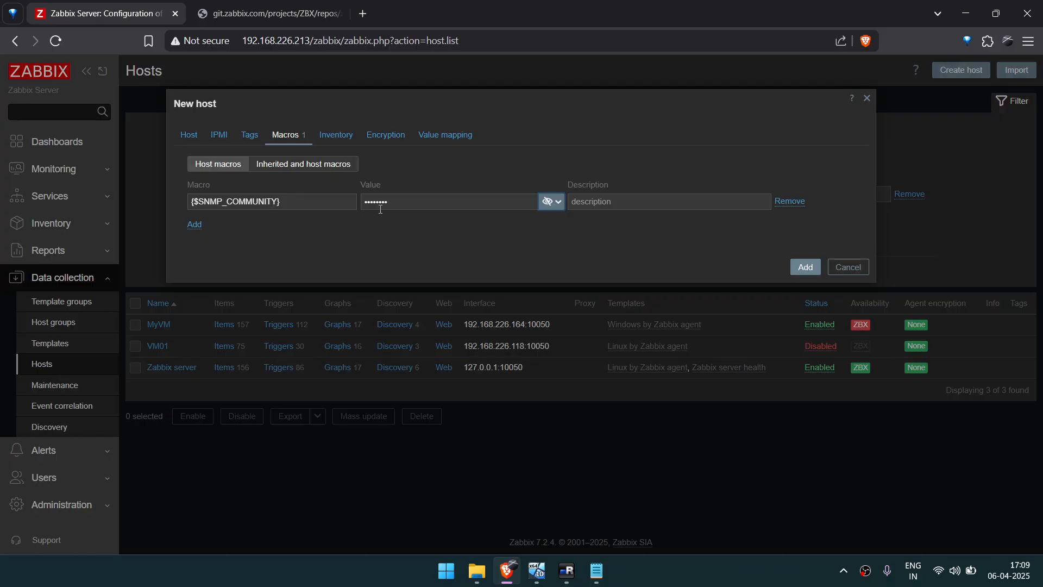
Add the configured Firewall host and refresh the host list to check its SNMP availability.
click(189, 134)
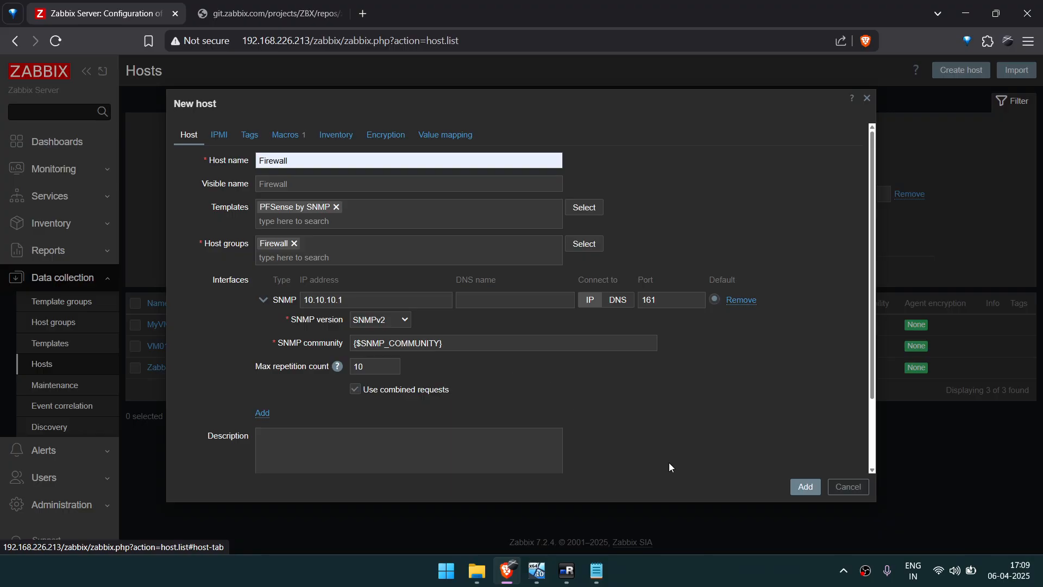
click(815, 492)
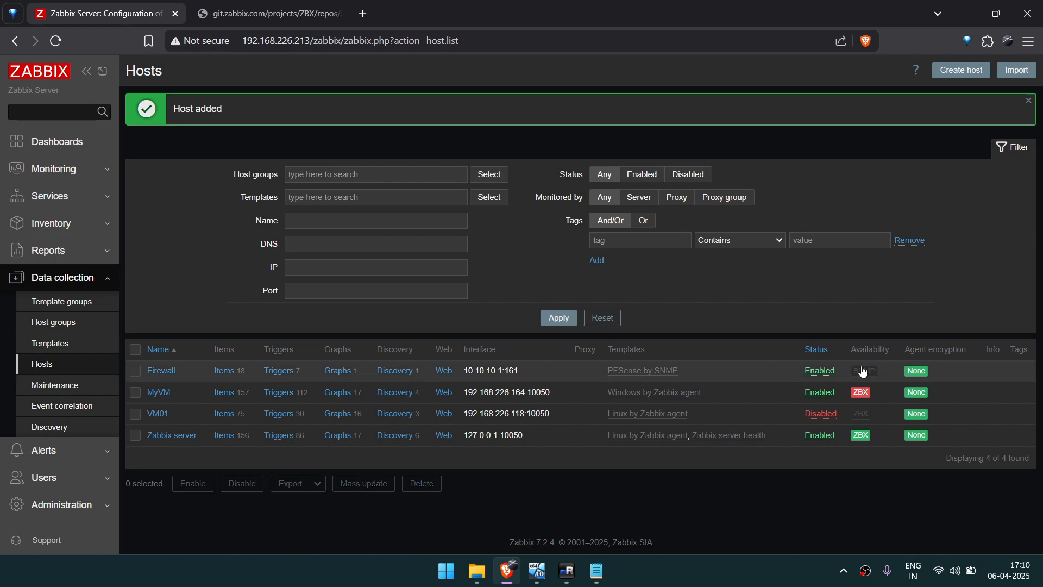
mouse_move(862, 371)
click(56, 42)
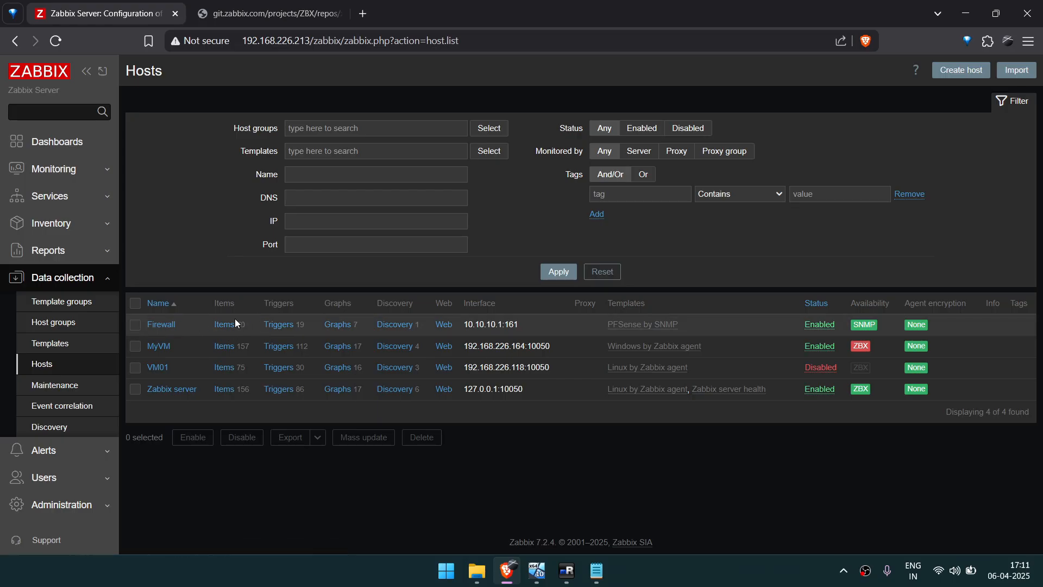
Review the Firewall host's discovery rules and its list of monitored items.
click(397, 328)
key(alt+Left)
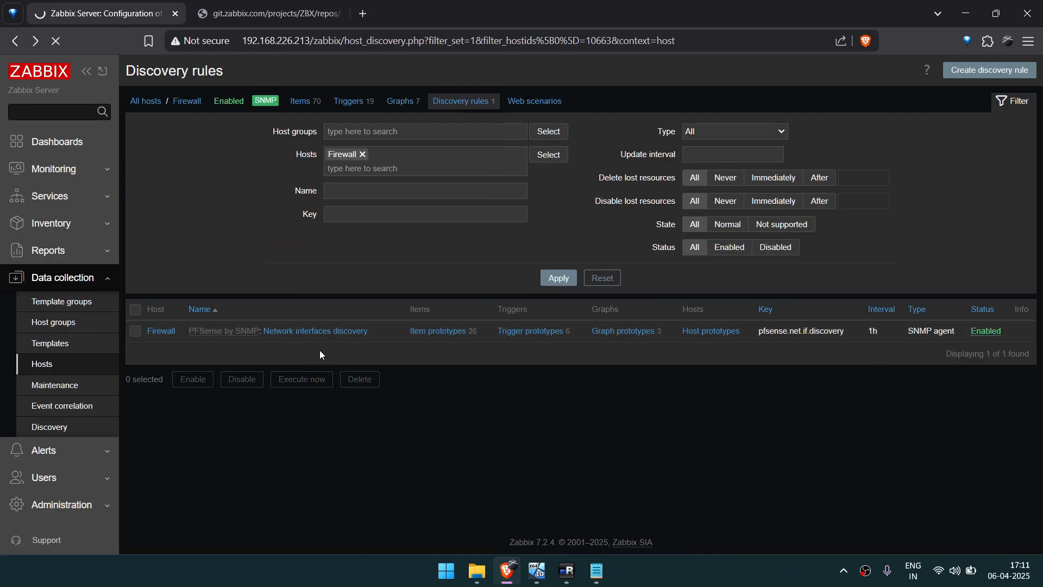
click(220, 329)
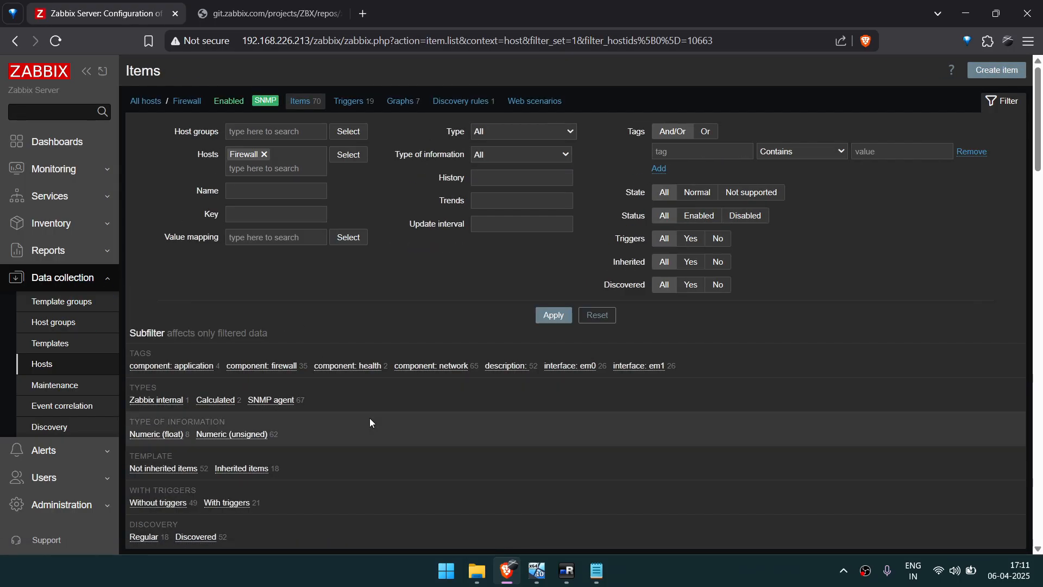
scroll(370, 418, down, 20)
scroll(370, 418, up, 20)
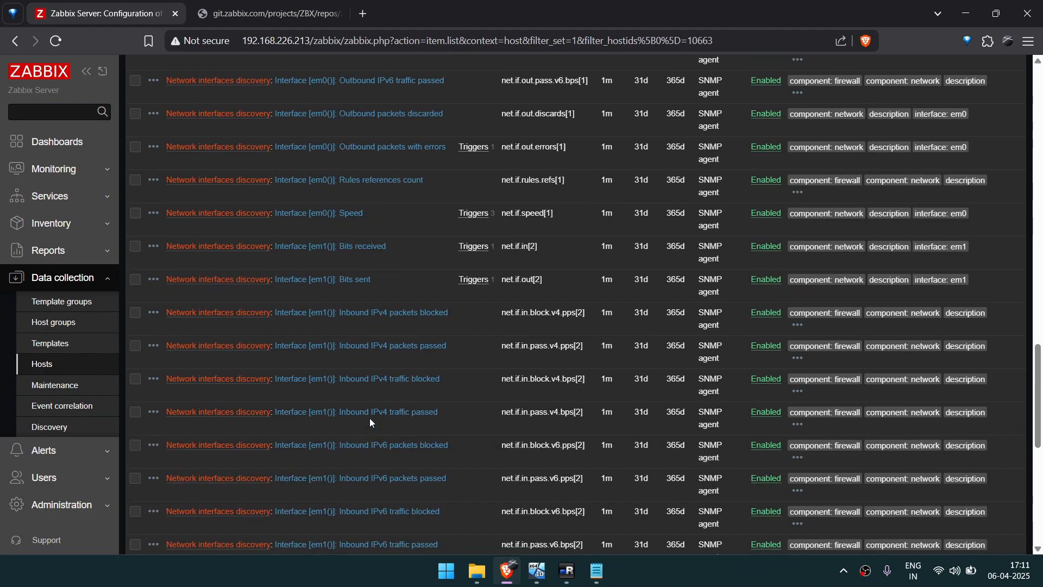
scroll(369, 418, down, 10)
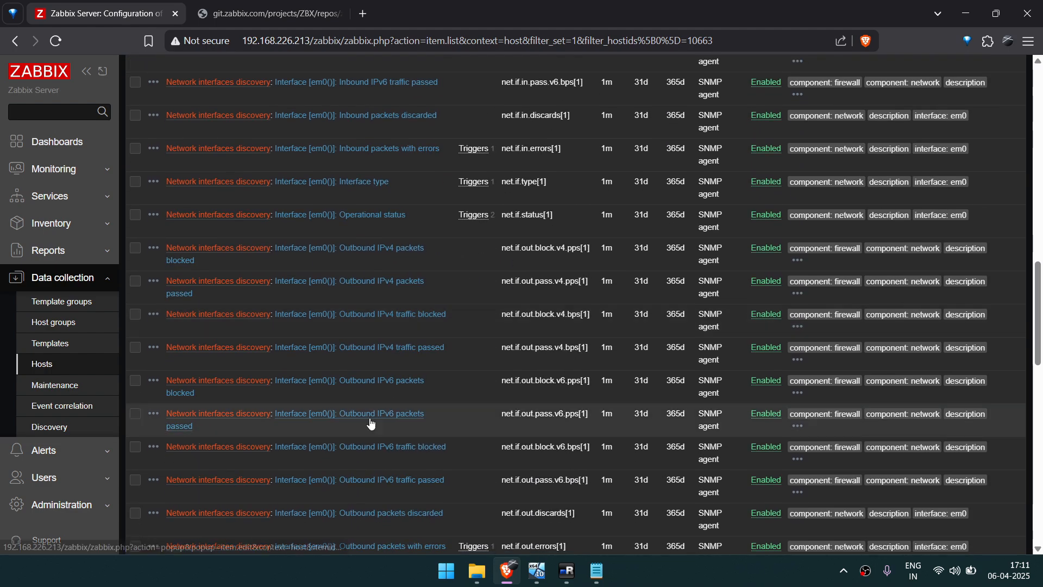
scroll(369, 418, left, 5)
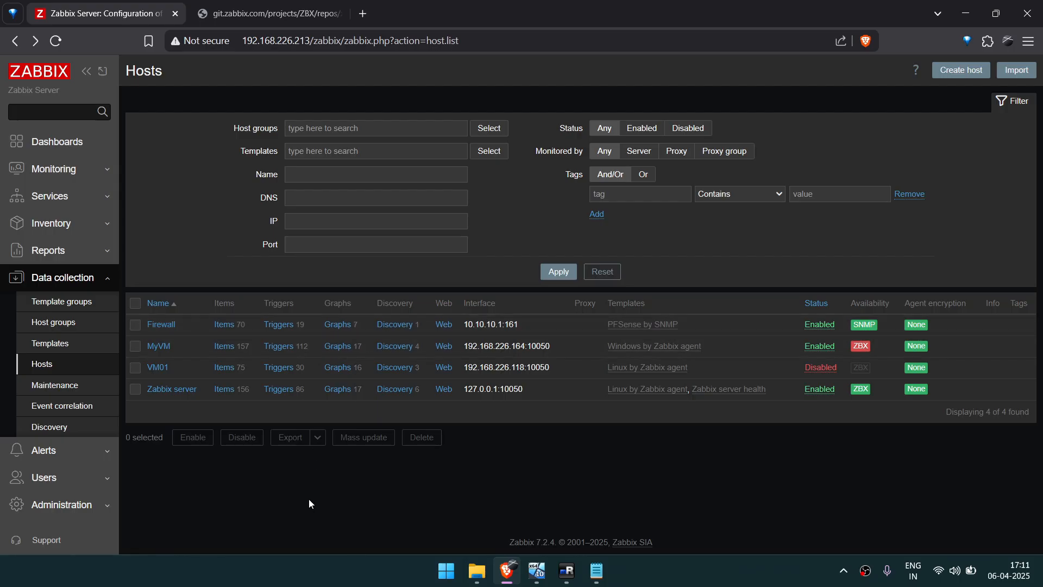
click(398, 328)
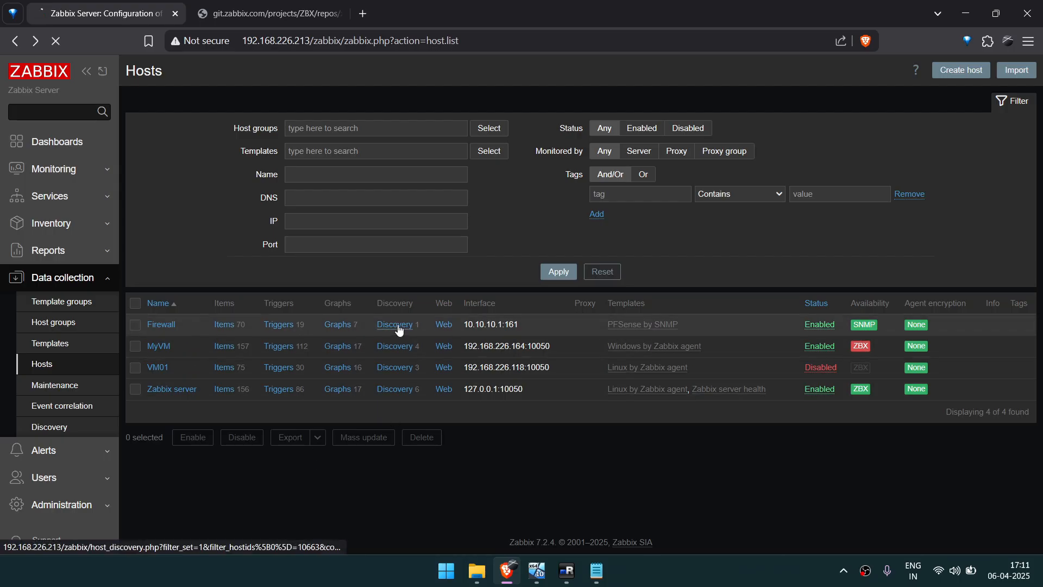
scroll(398, 327, left, 5)
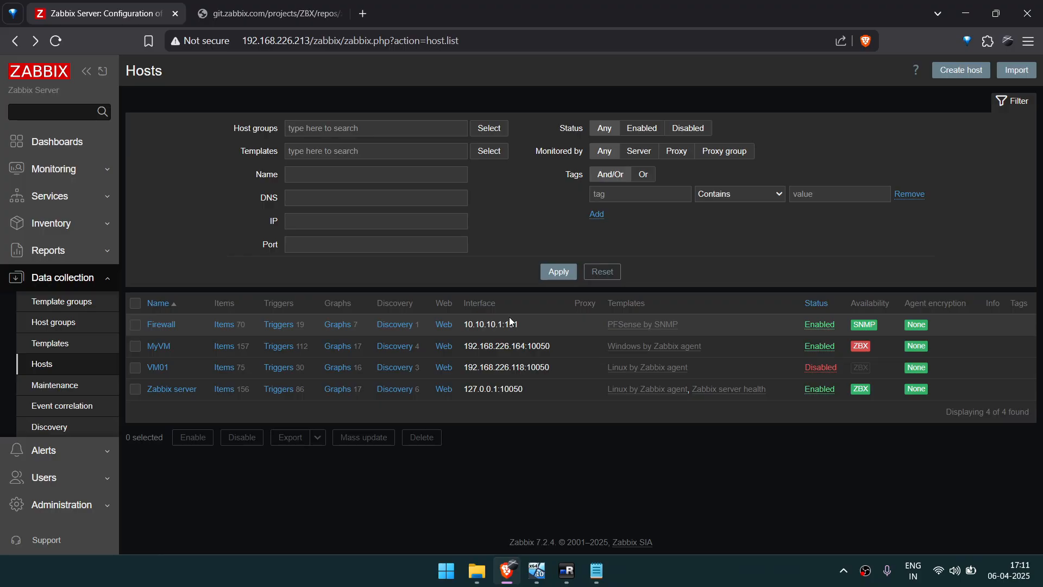
Open the Firewall host's graphs from the monitored hosts and examine the em0 and em1 traffic and packet filter reason codes.
click(46, 168)
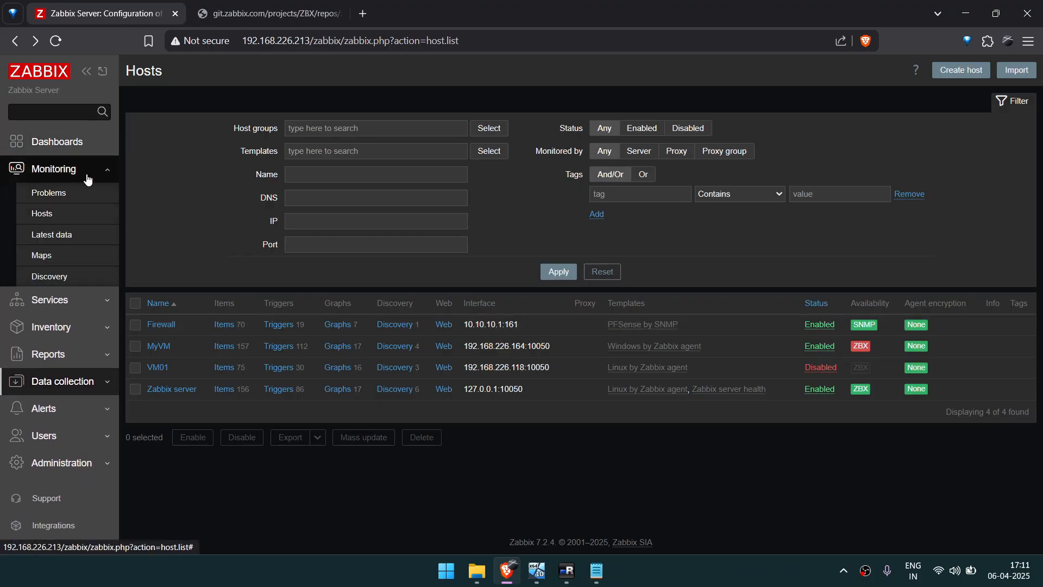
click(36, 214)
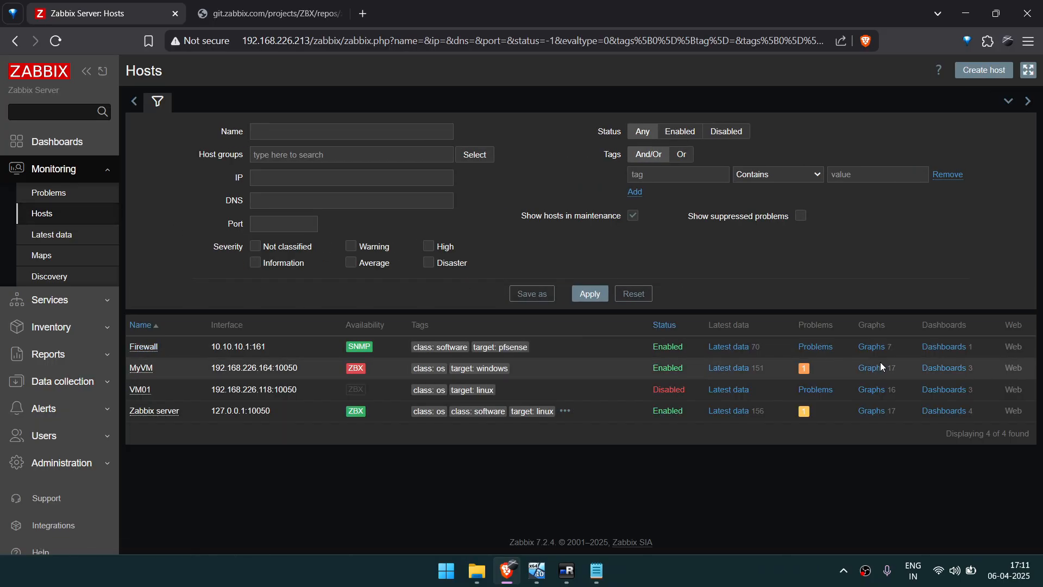
click(876, 343)
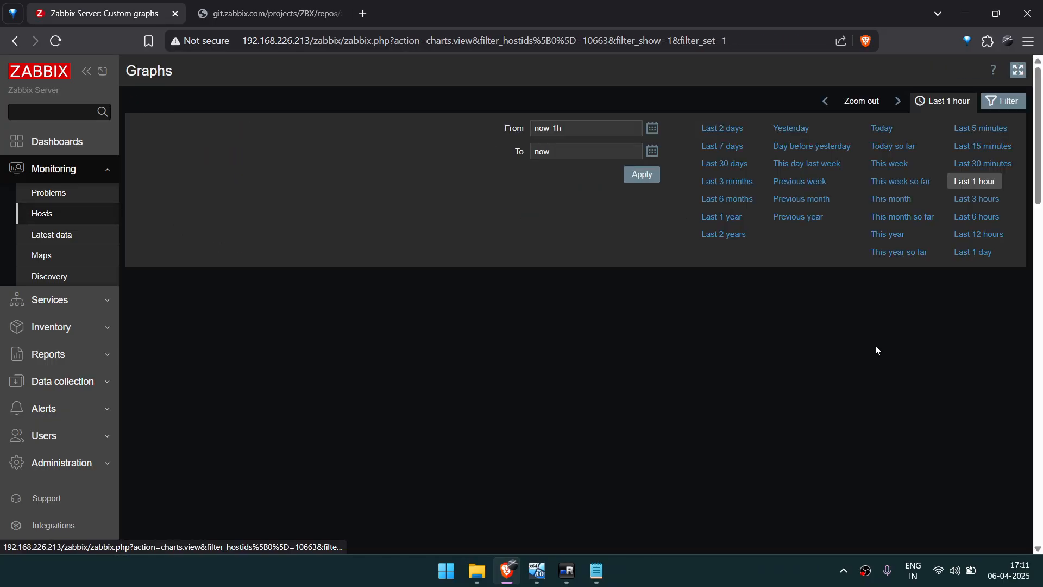
scroll(777, 380, down, 2)
scroll(777, 380, up, 1)
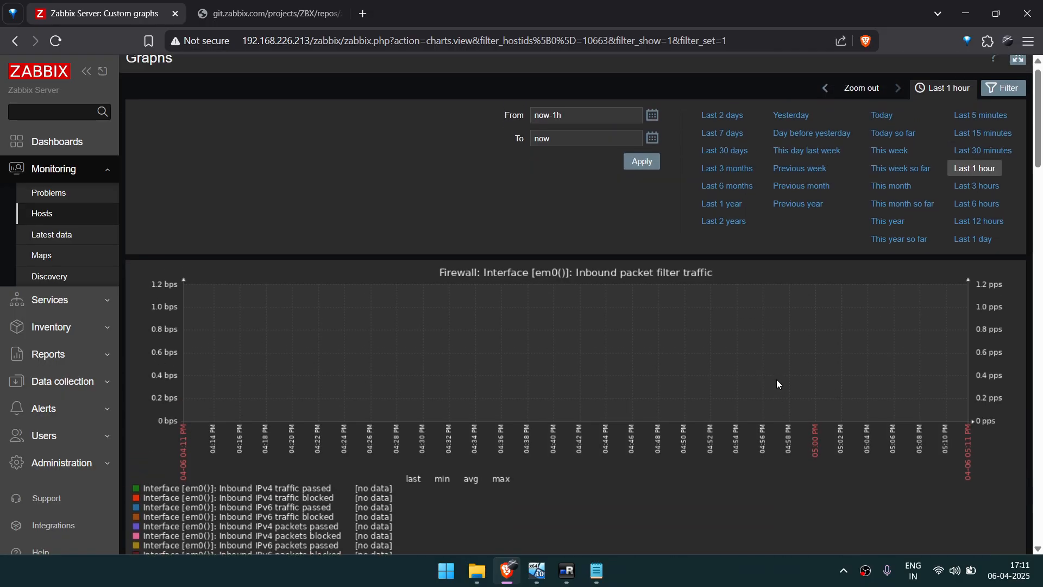
scroll(777, 380, down, 2)
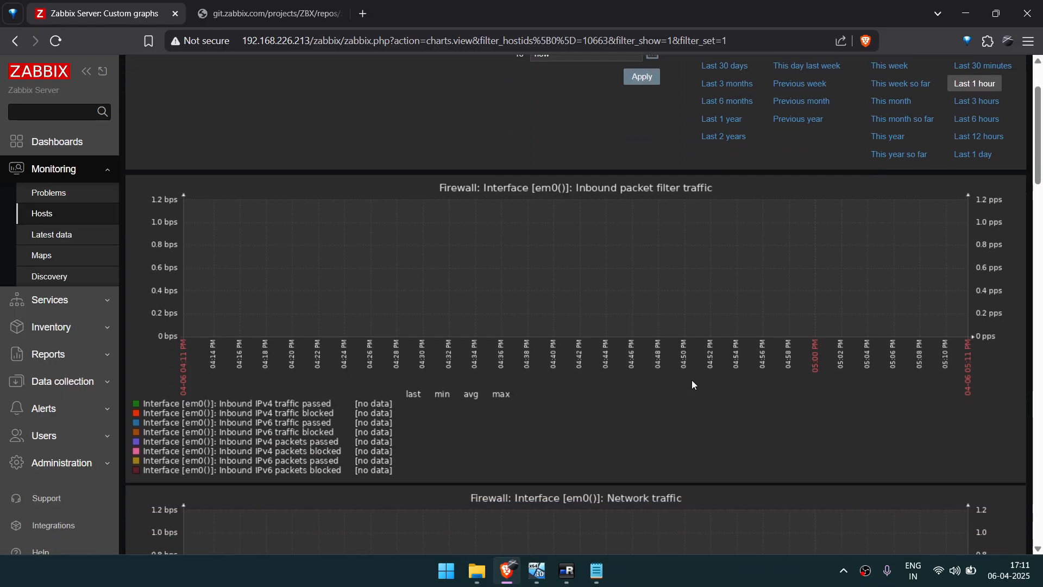
scroll(692, 384, up, 2)
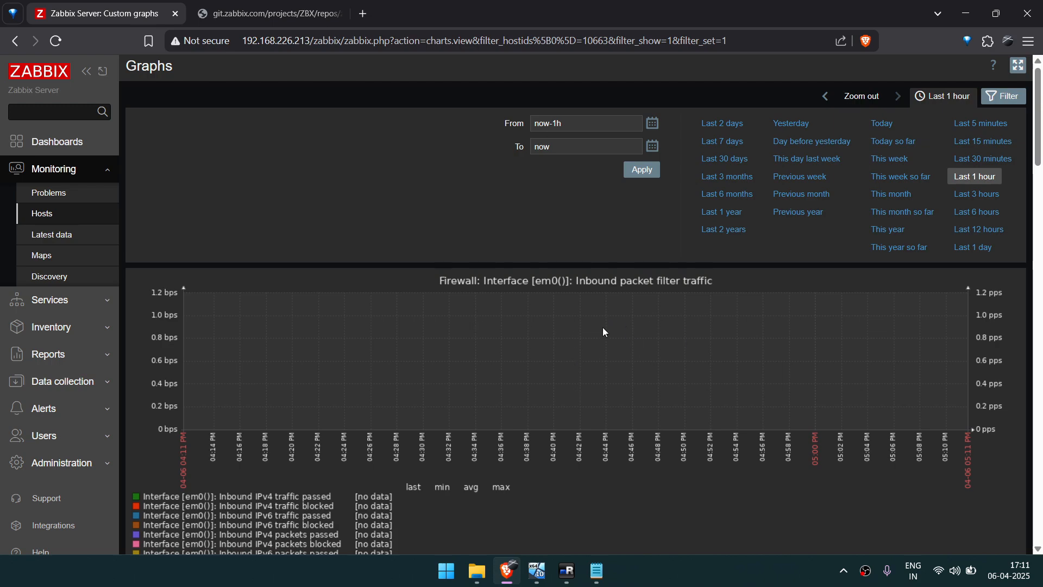
scroll(639, 292, down, 5)
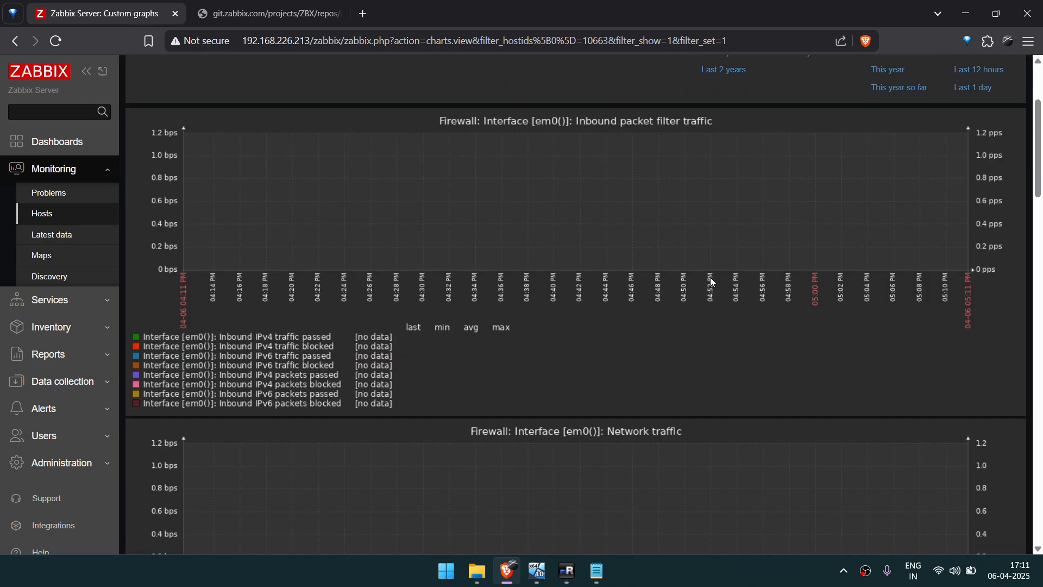
scroll(713, 282, down, 2)
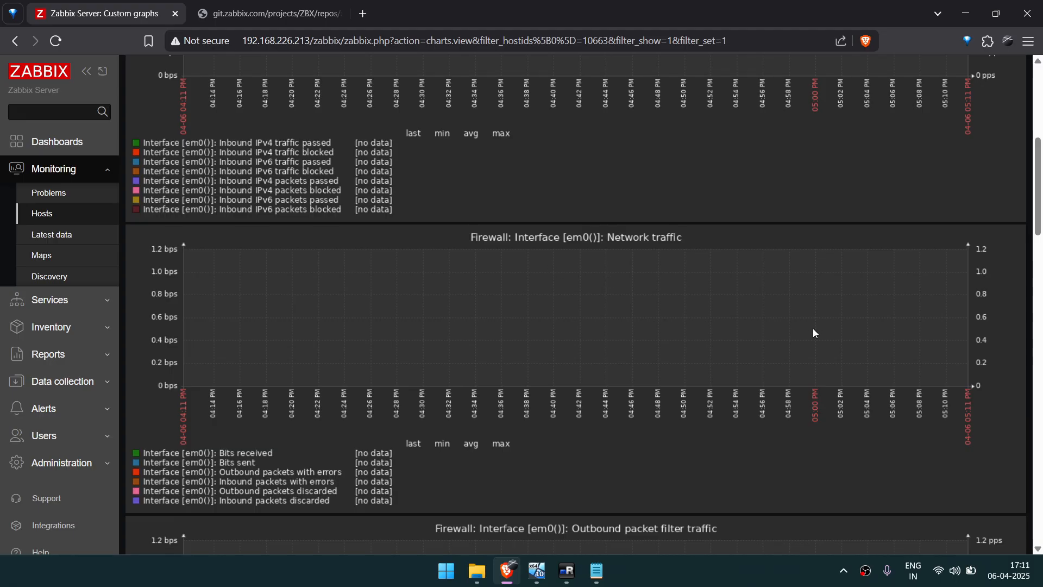
scroll(788, 315, down, 2)
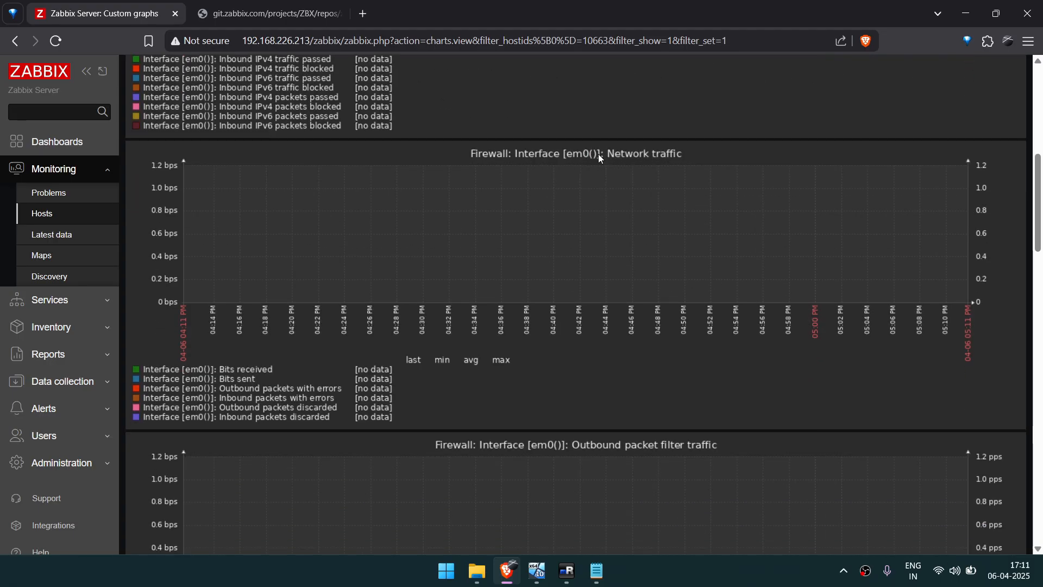
scroll(585, 175, down, 10)
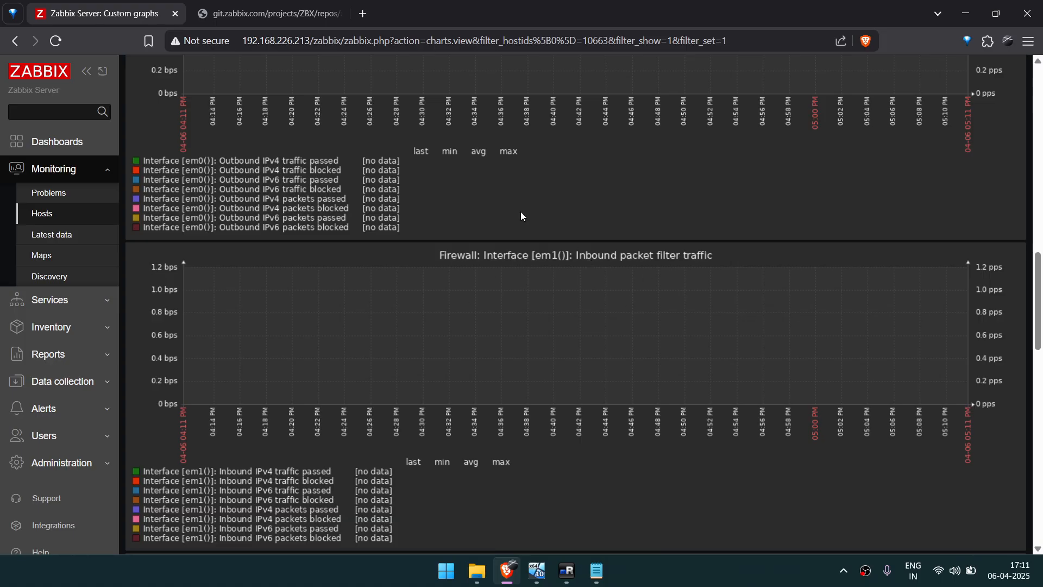
scroll(580, 407, down, 1)
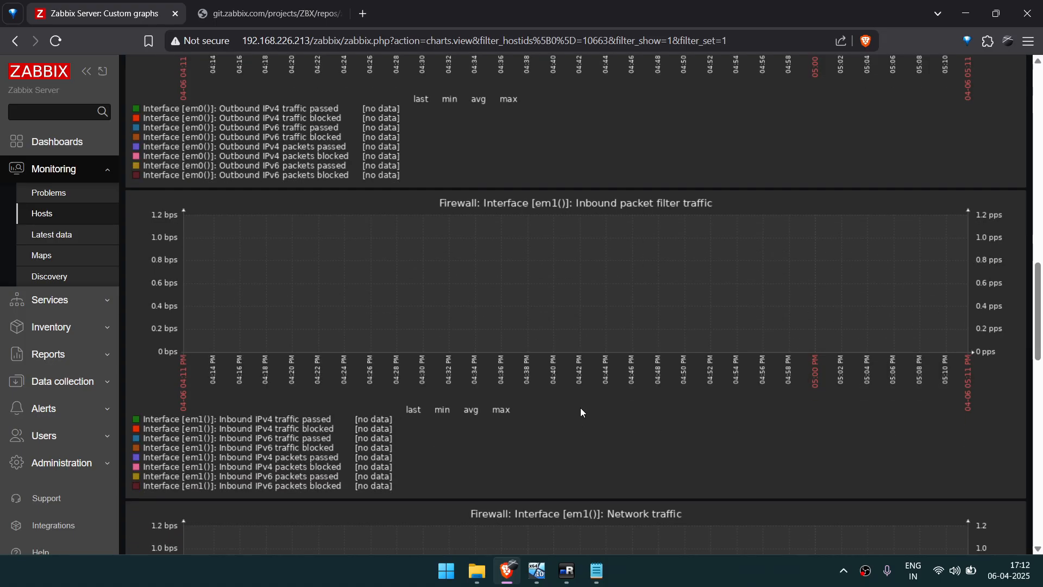
scroll(546, 220, down, 4)
scroll(547, 223, down, 2)
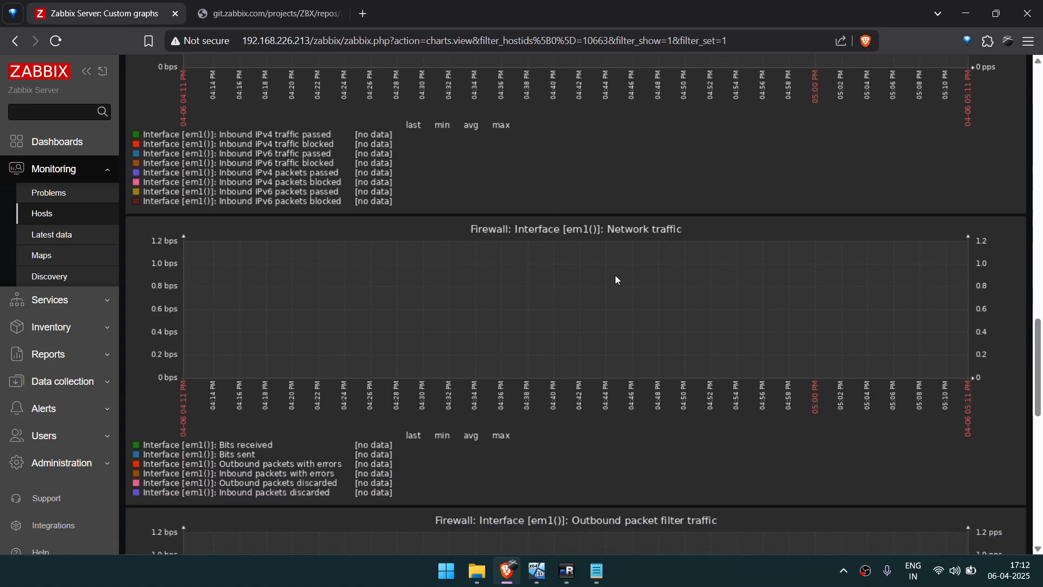
scroll(604, 322, down, 1)
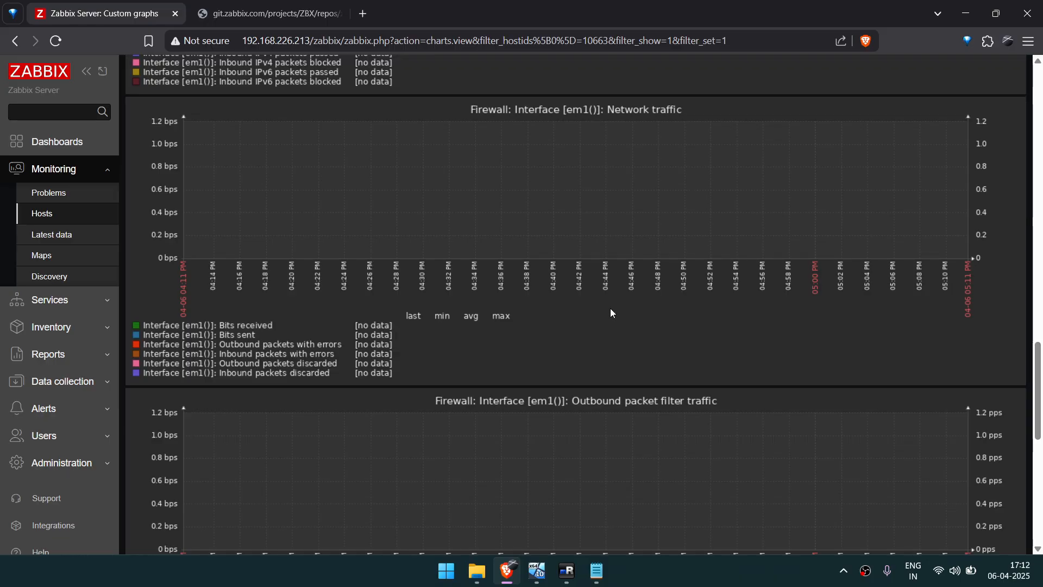
scroll(610, 308, down, 4)
scroll(610, 309, down, 6)
scroll(610, 309, up, 9)
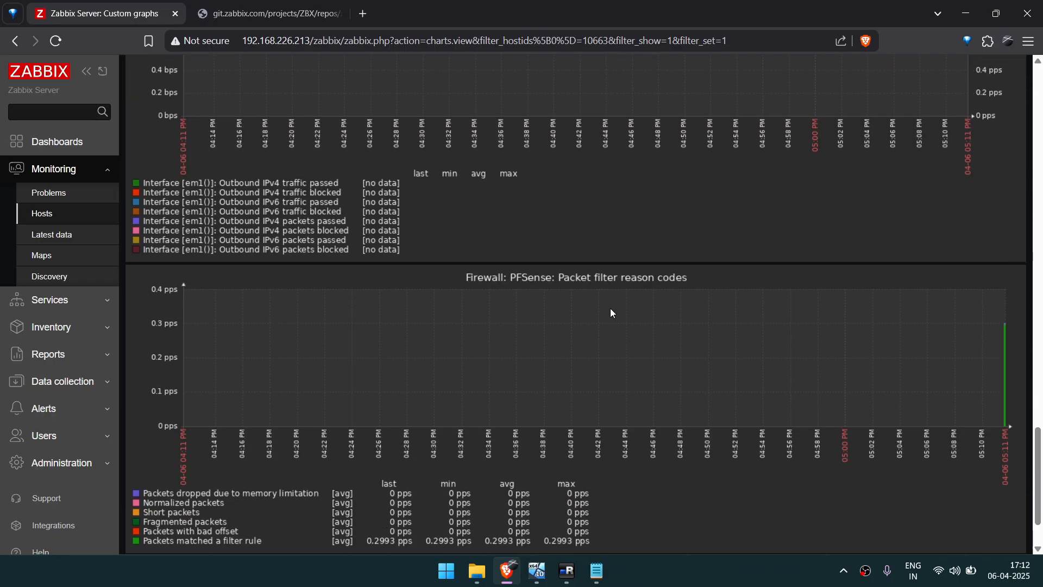
scroll(611, 313, up, 4)
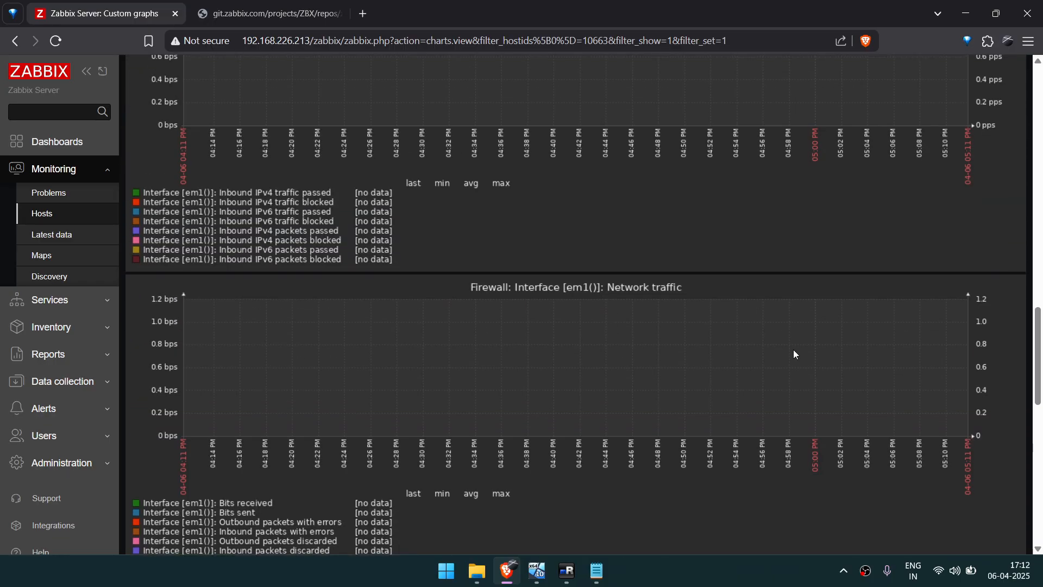
scroll(591, 204, up, 15)
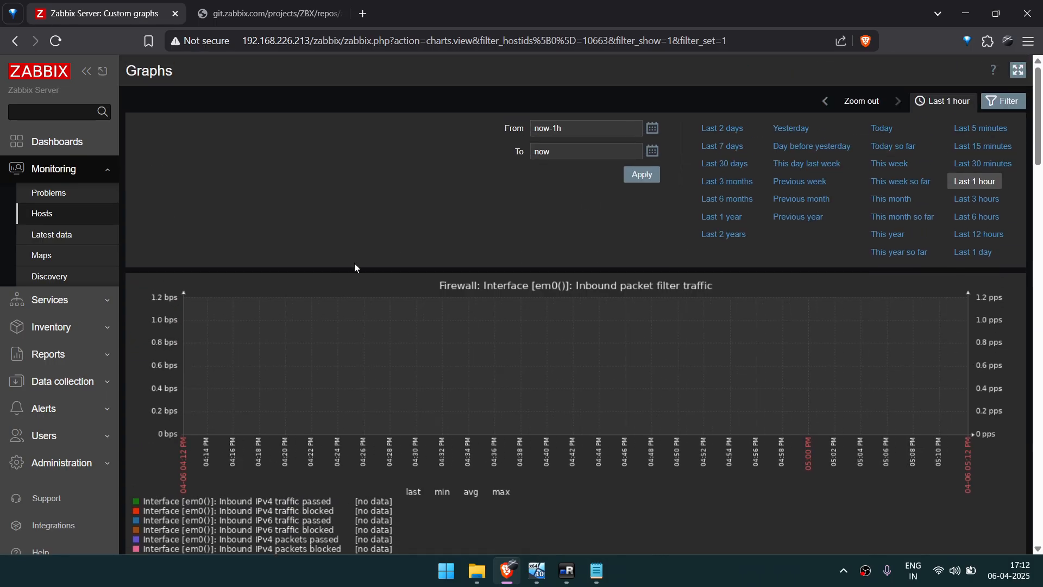
Leave the Firewall graphs and open the Global view dashboard.
key(alt+Left)
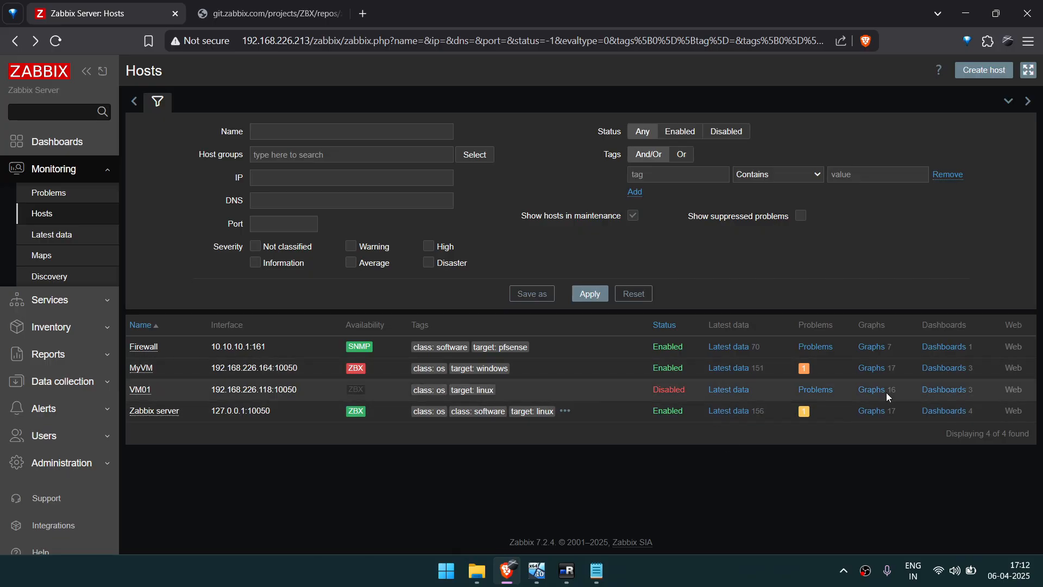
click(52, 142)
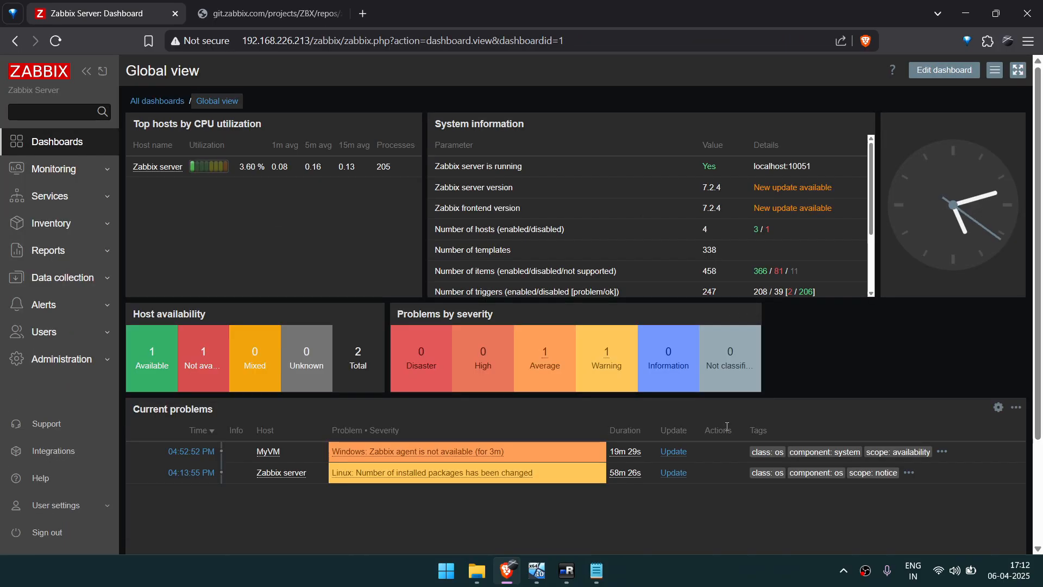